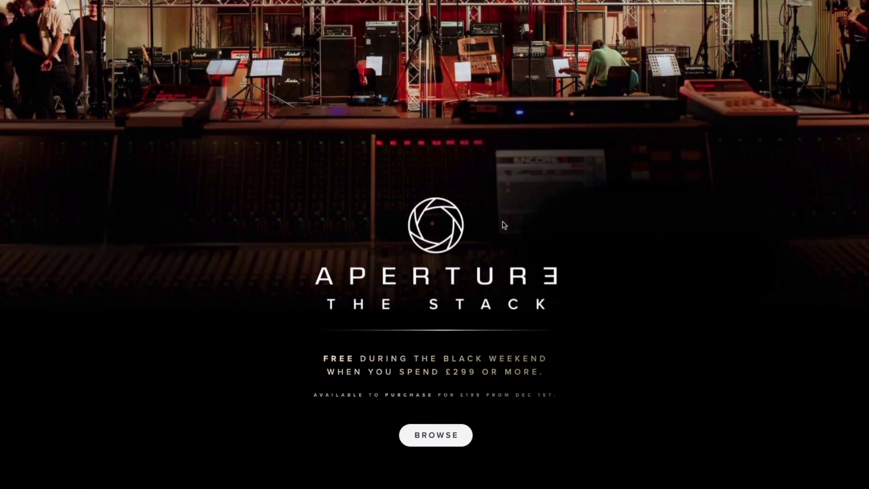
Scroll the Aperture – The Stack page past the amp-wall photo to the system requirements.
{"action": "scroll", "coordinate": [504, 225], "scroll_direction": "down", "scroll_amount": 6}
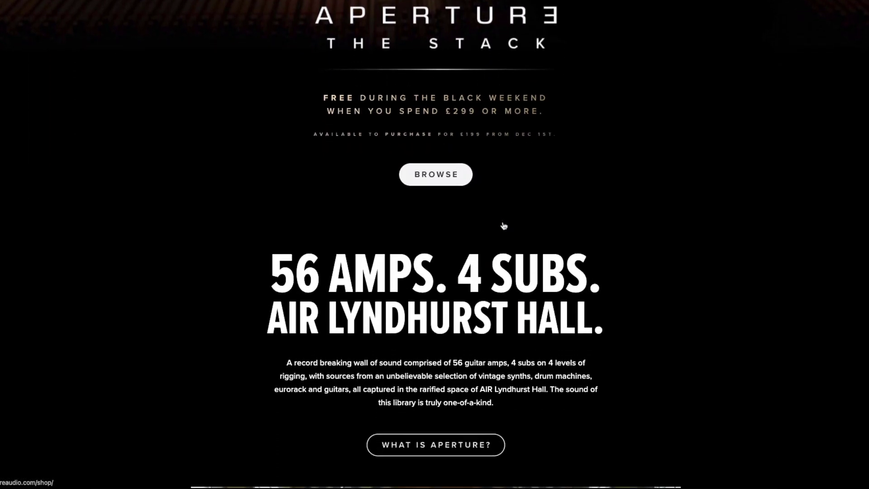
{"action": "scroll", "coordinate": [504, 224], "scroll_direction": "down", "scroll_amount": 9}
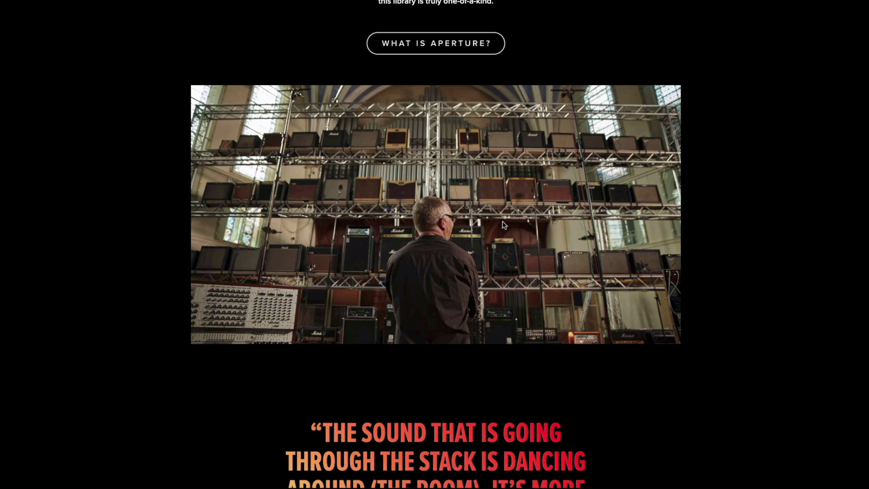
{"action": "scroll", "coordinate": [504, 225], "scroll_direction": "down", "scroll_amount": 7}
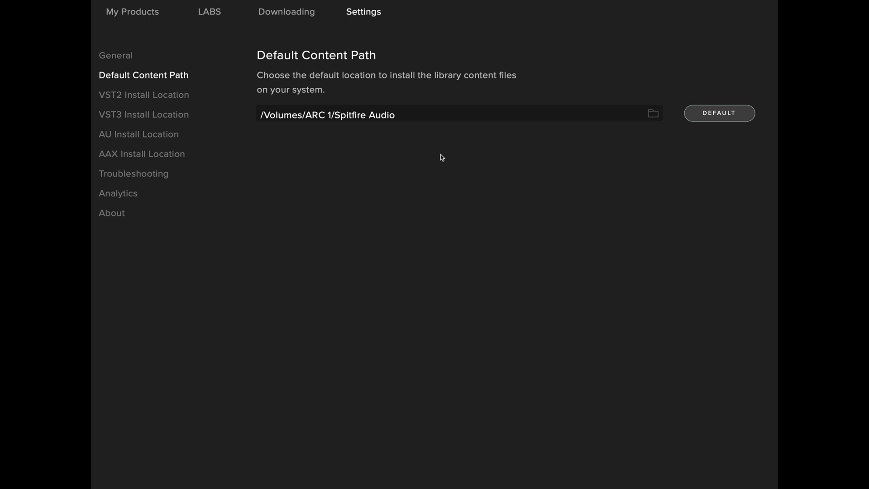
Show the VST2 install location, /Library/Audio/Plug-Ins/VST.
{"action": "left_click", "coordinate": [182, 100]}
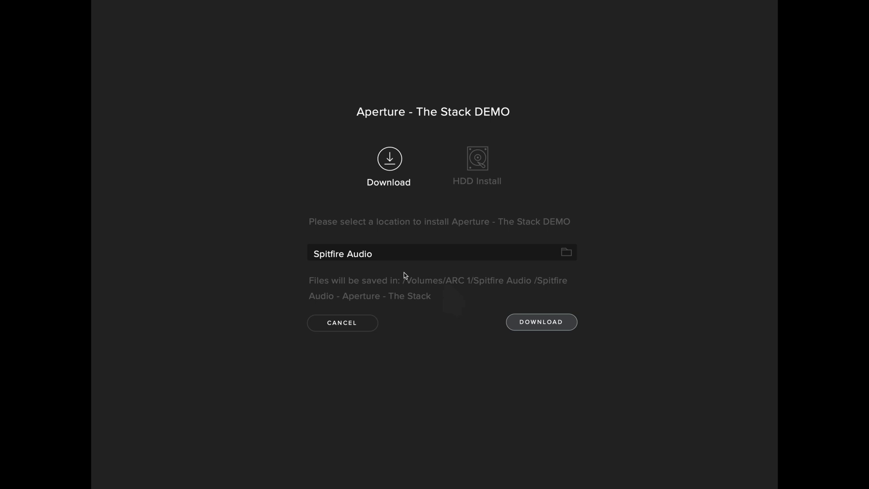
Open the install folder picker and cancel it, keeping the Spitfire Audio folder on ARC 1.
{"action": "left_click", "coordinate": [426, 260]}
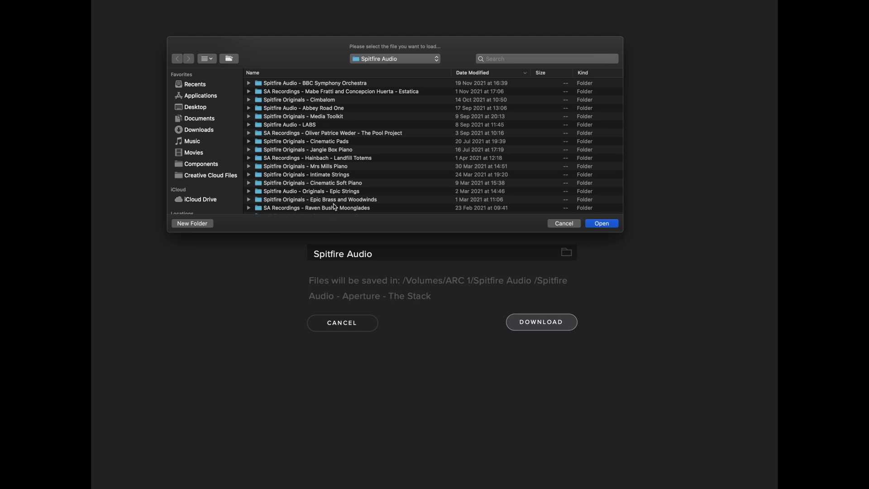
{"action": "left_click", "coordinate": [557, 224]}
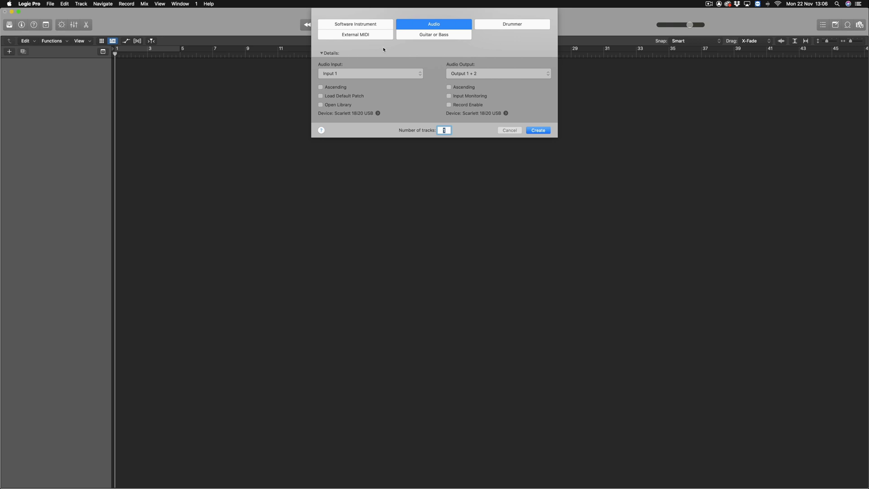
Create a software instrument track loading AU Instruments > Spitfire Audio > Aperture – The Stack > Stereo.
{"action": "left_click", "coordinate": [364, 25]}
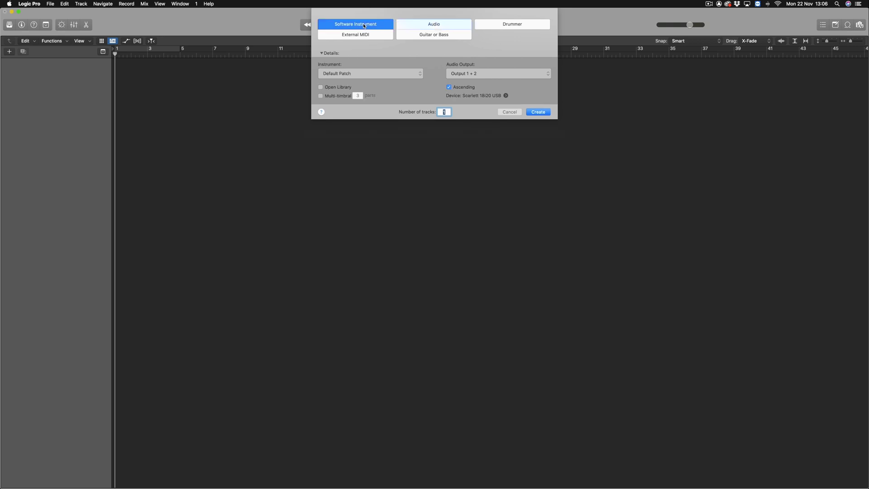
{"action": "left_click", "coordinate": [379, 75]}
{"action": "mouse_move", "coordinate": [402, 232]}
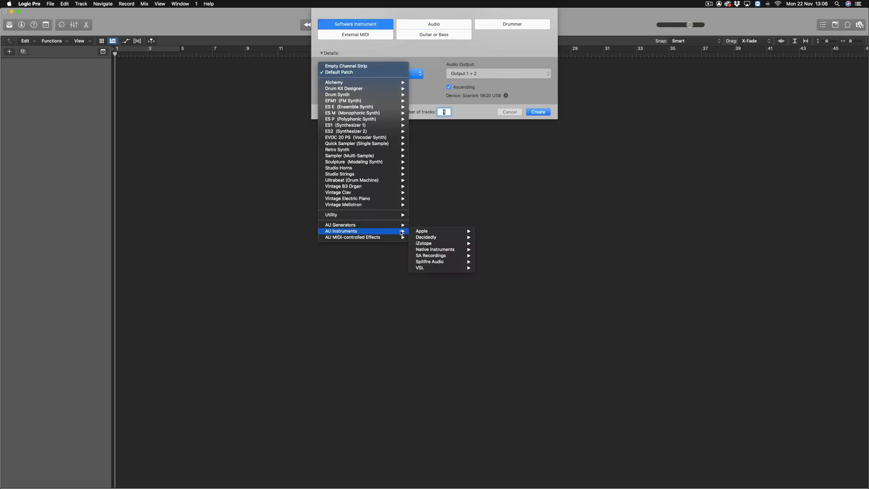
{"action": "mouse_move", "coordinate": [449, 264]}
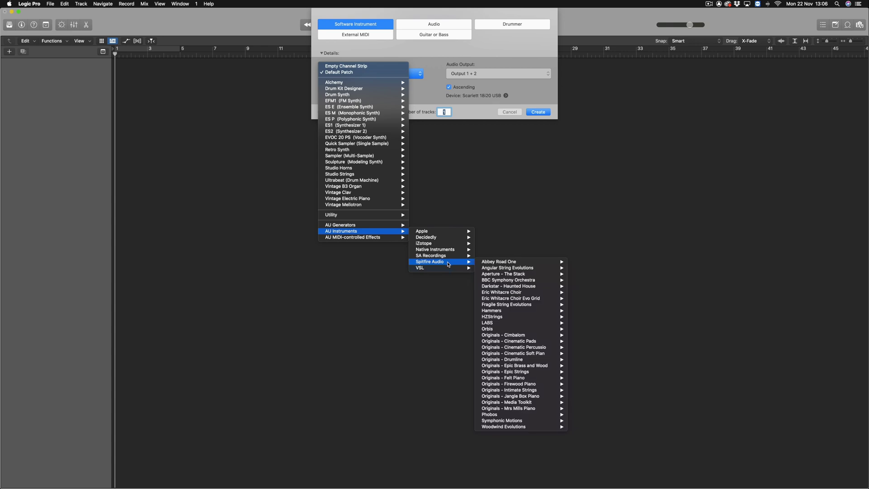
{"action": "left_click", "coordinate": [577, 274]}
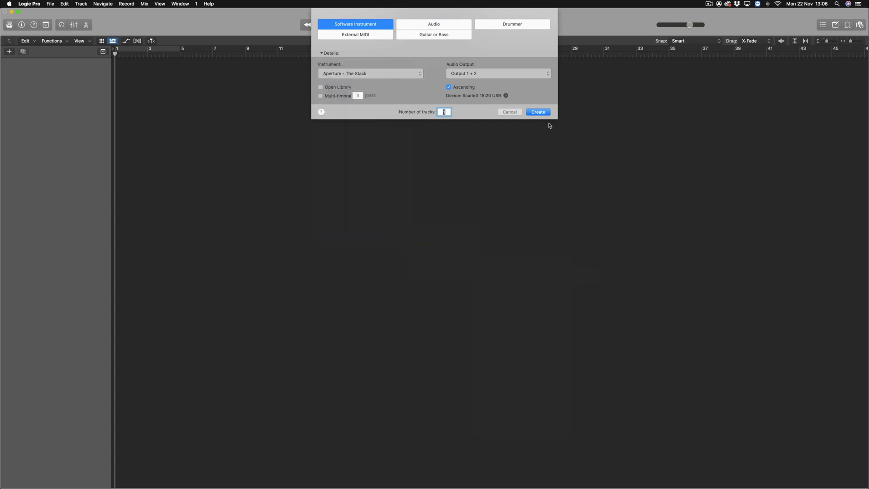
{"action": "left_click", "coordinate": [547, 113]}
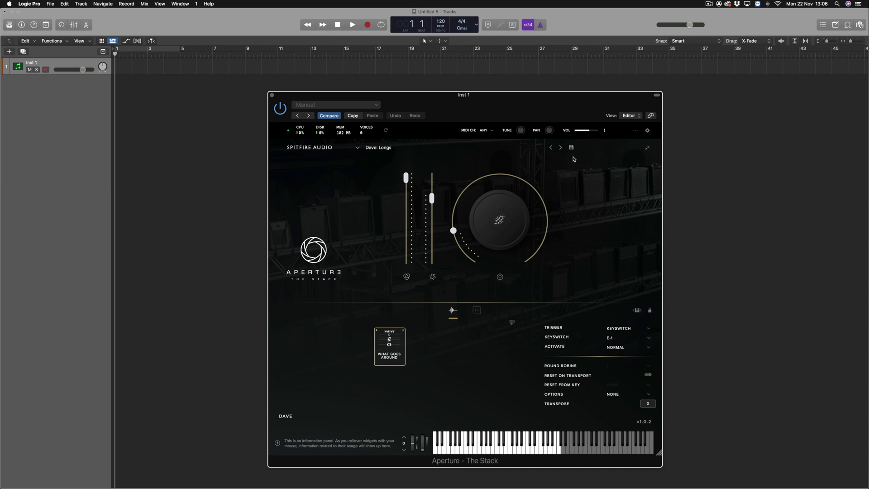
Show the track inspector, then close and reopen the Aperture plugin window with V.
{"action": "left_click", "coordinate": [21, 25]}
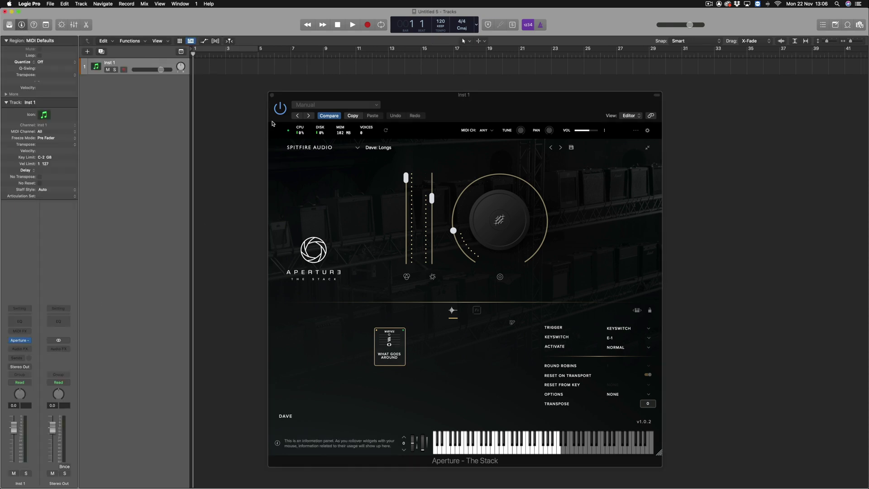
{"action": "left_click", "coordinate": [272, 95]}
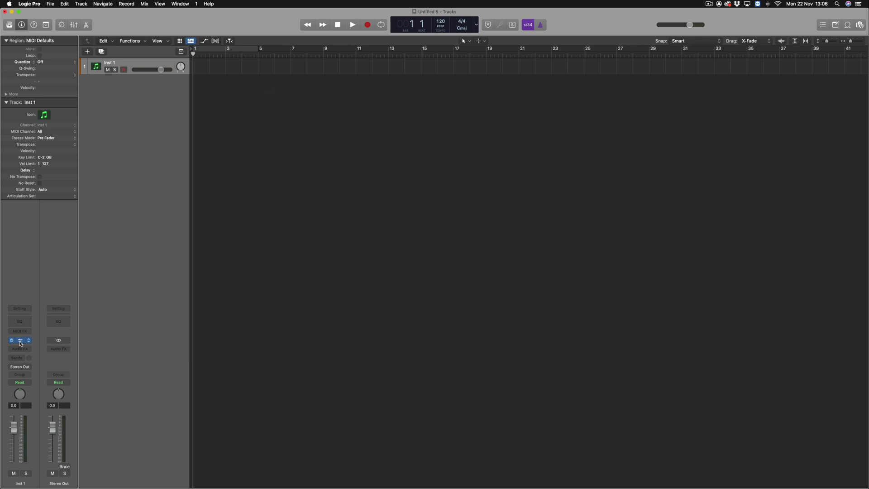
{"action": "key", "text": "v"}
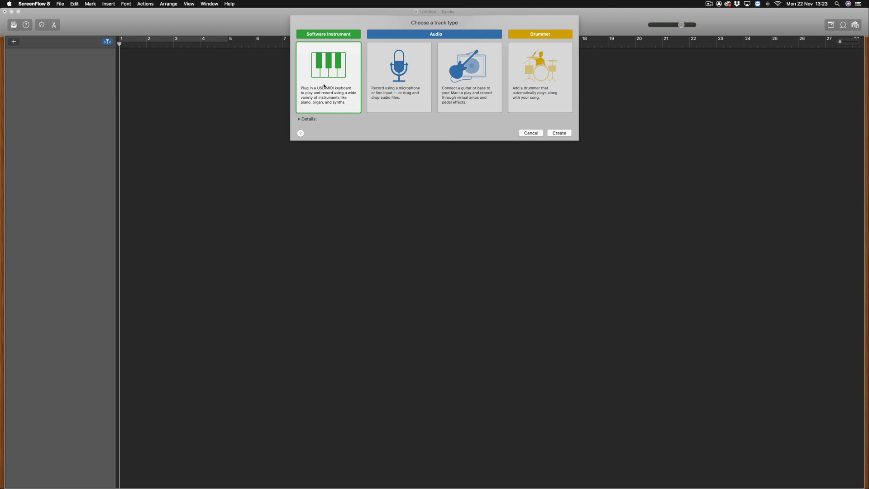
Add a software instrument track and check Enable Audio Units in Audio/MIDI preferences.
{"action": "left_click", "coordinate": [324, 86]}
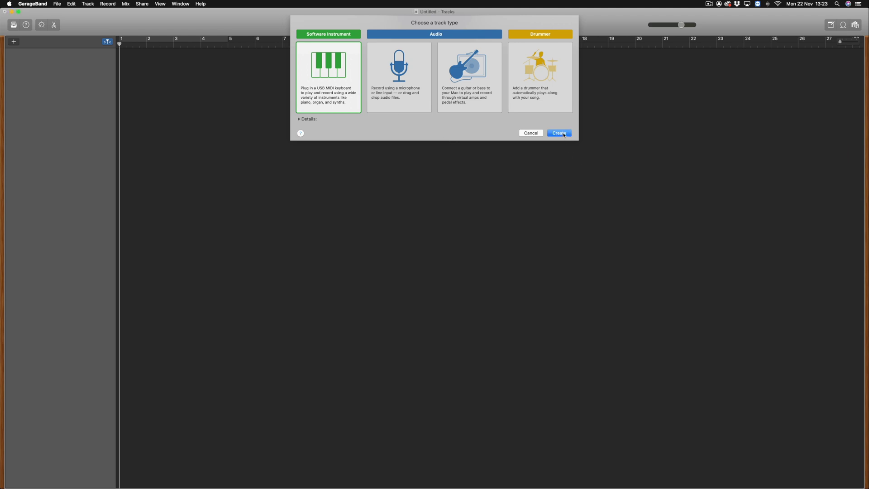
{"action": "left_click", "coordinate": [560, 134]}
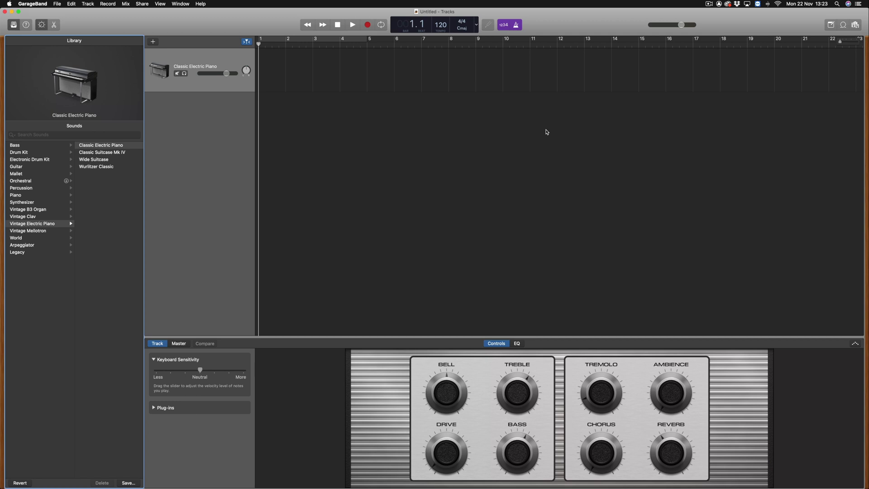
{"action": "left_click", "coordinate": [32, 4]}
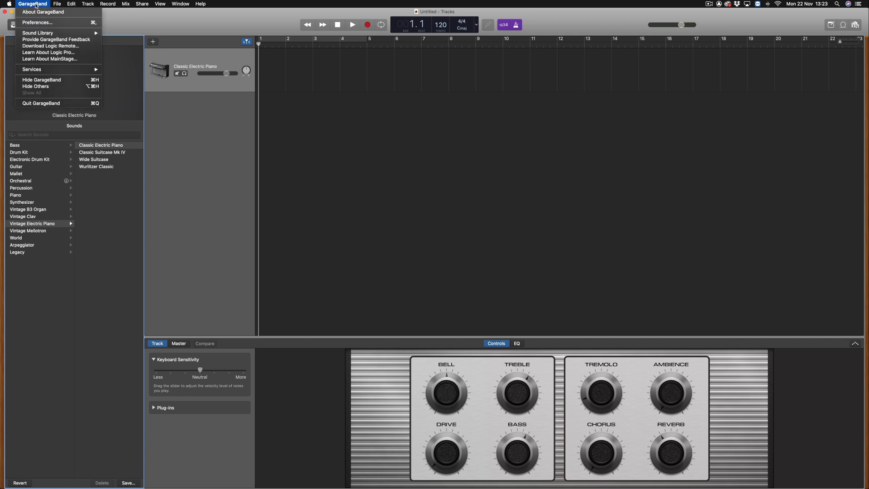
{"action": "left_click", "coordinate": [40, 22]}
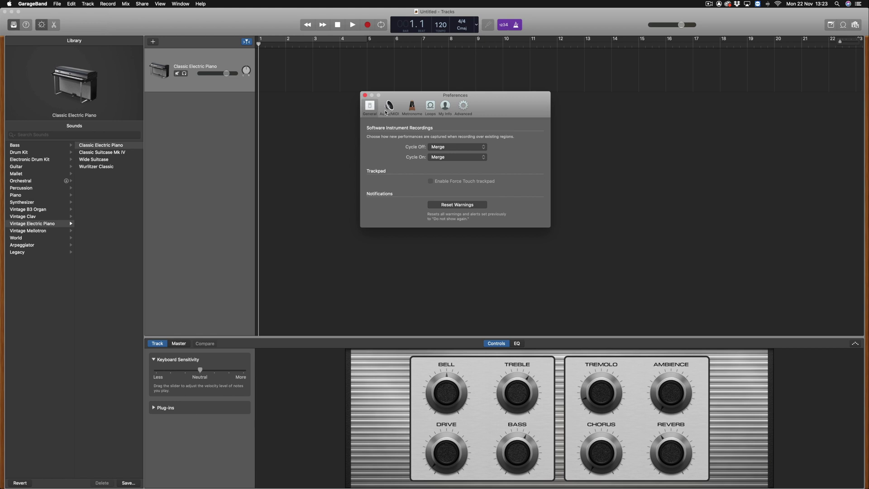
{"action": "left_click", "coordinate": [386, 111]}
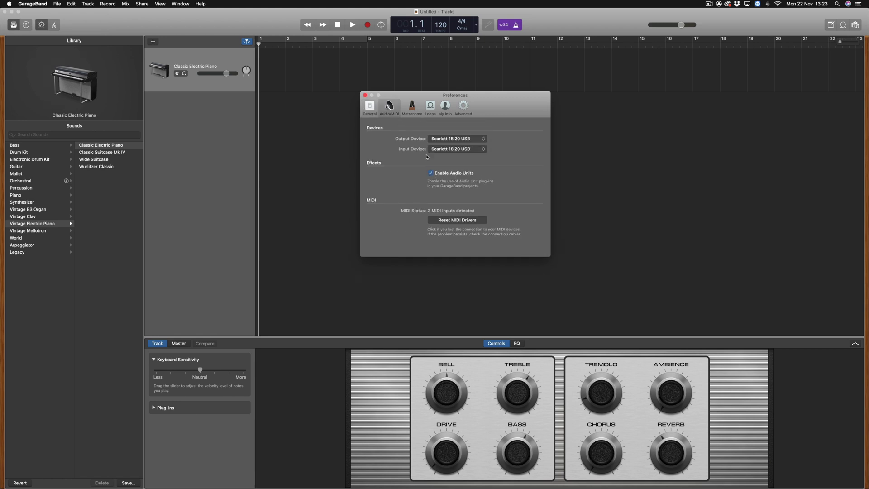
{"action": "left_click", "coordinate": [365, 95]}
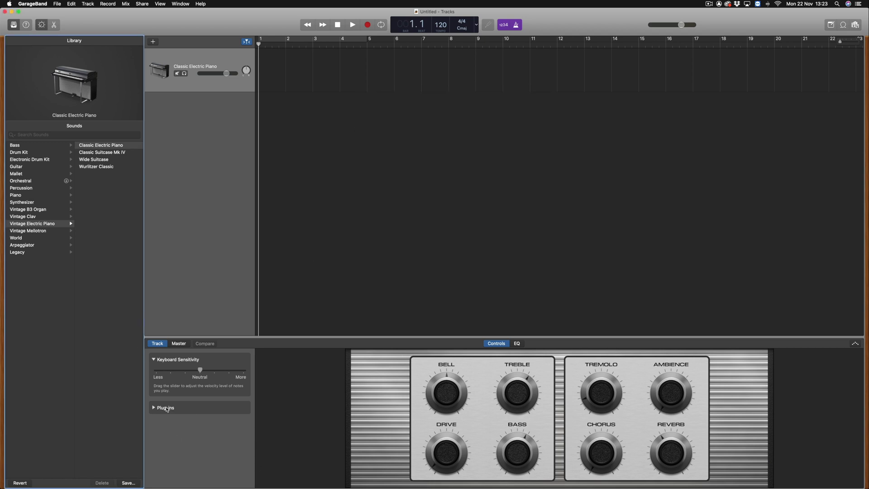
Swap the track's instrument for Aperture – The Stack (Stereo), then close and reopen its window.
{"action": "left_click", "coordinate": [154, 408]}
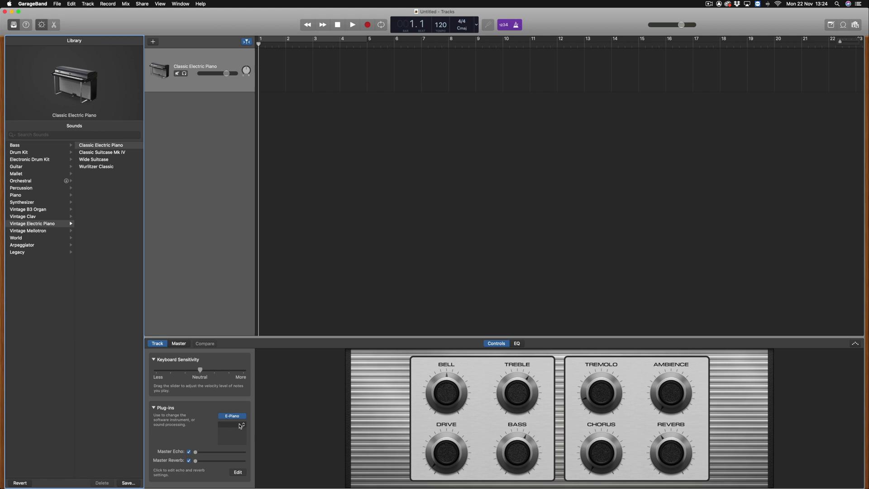
{"action": "left_click", "coordinate": [245, 416]}
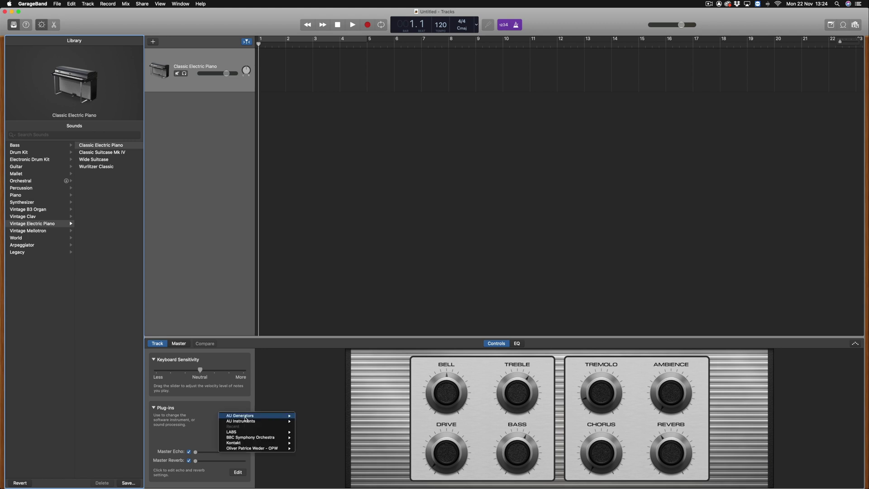
{"action": "mouse_move", "coordinate": [245, 423]}
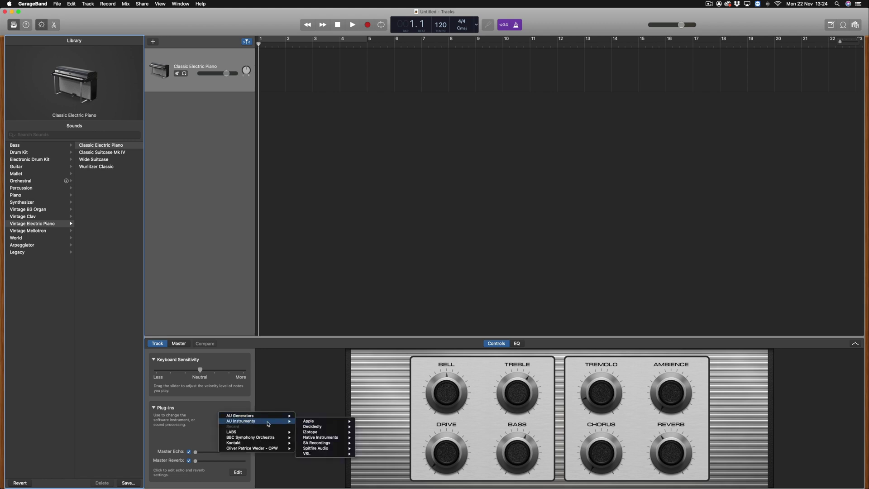
{"action": "mouse_move", "coordinate": [334, 451]}
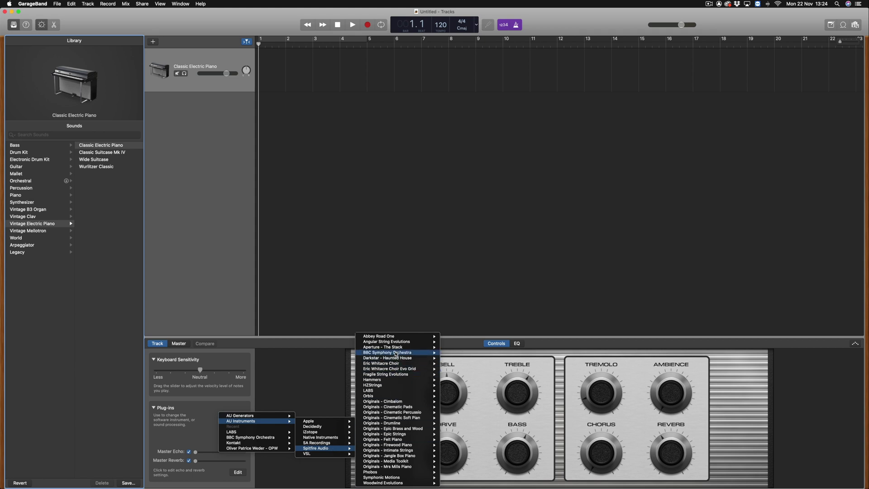
{"action": "mouse_move", "coordinate": [397, 347]}
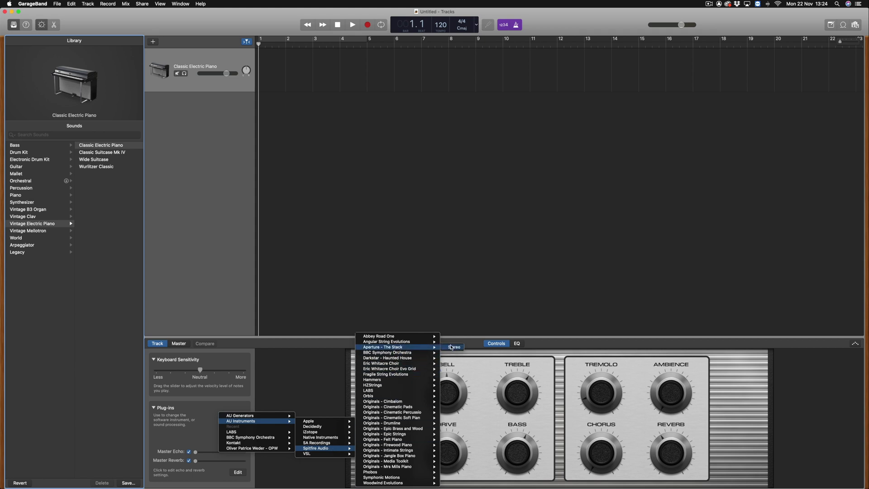
{"action": "left_click", "coordinate": [452, 347]}
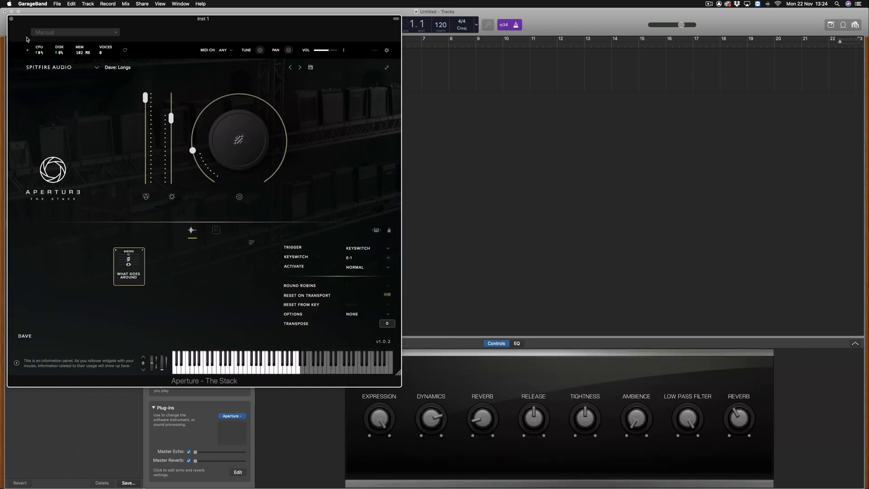
{"action": "left_click", "coordinate": [12, 20]}
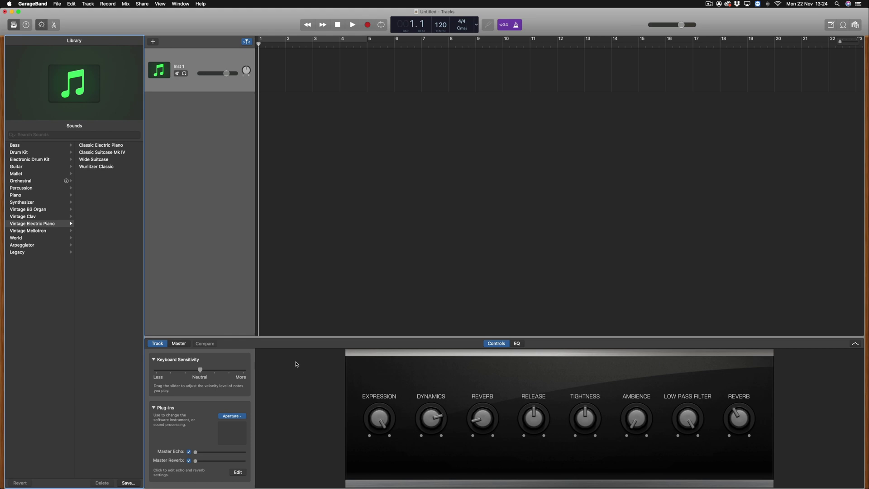
{"action": "left_click", "coordinate": [232, 416]}
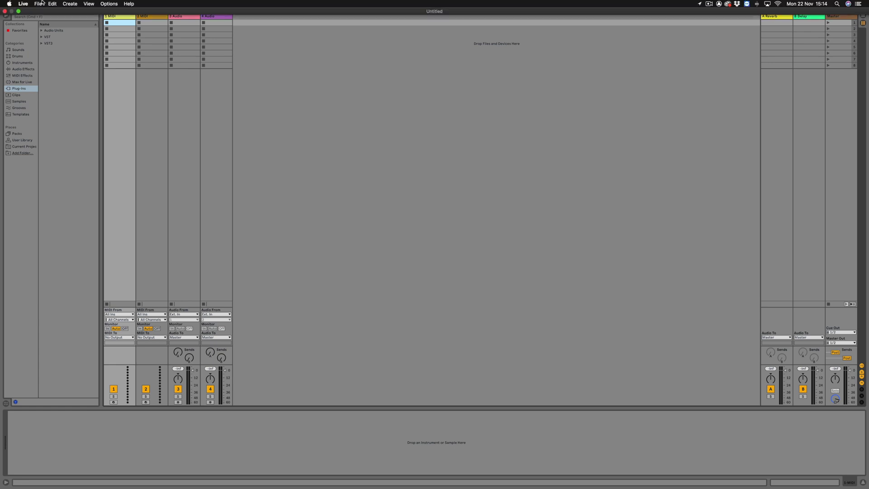
Show Live's Plug-Ins preferences, with Audio Units and VST2/VST3 system folders on.
{"action": "left_click", "coordinate": [22, 3]}
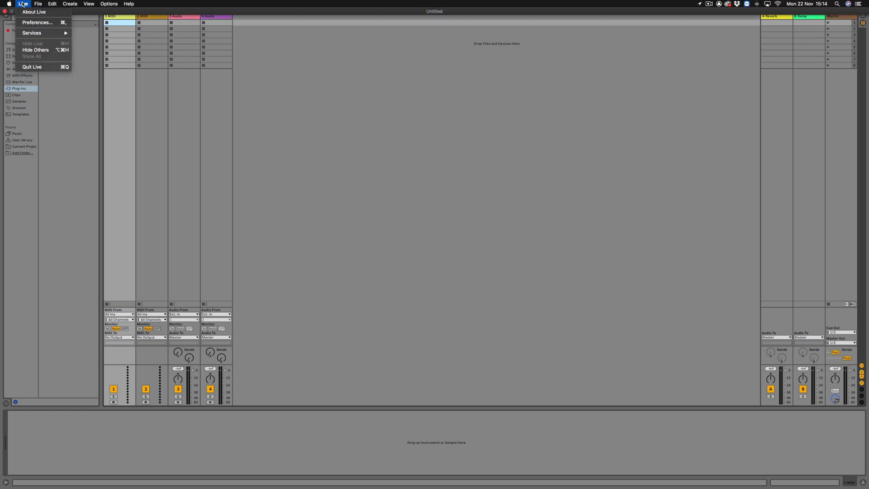
{"action": "left_click", "coordinate": [35, 23]}
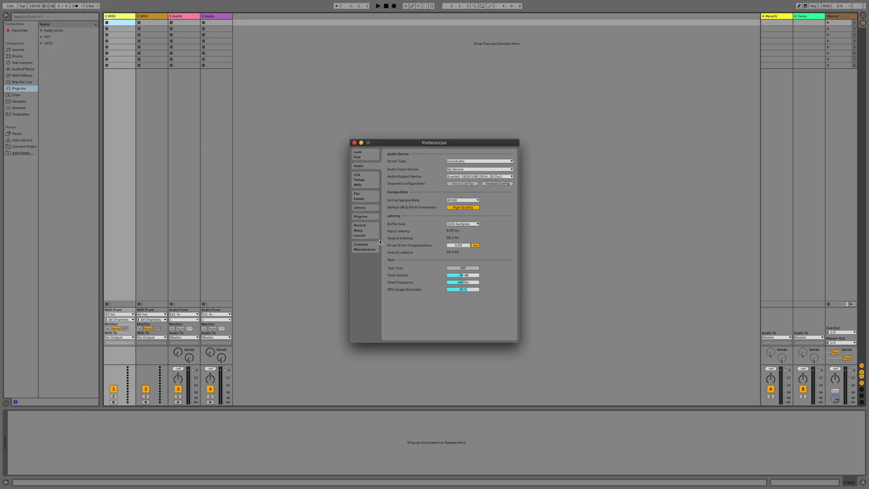
{"action": "left_click", "coordinate": [370, 217]}
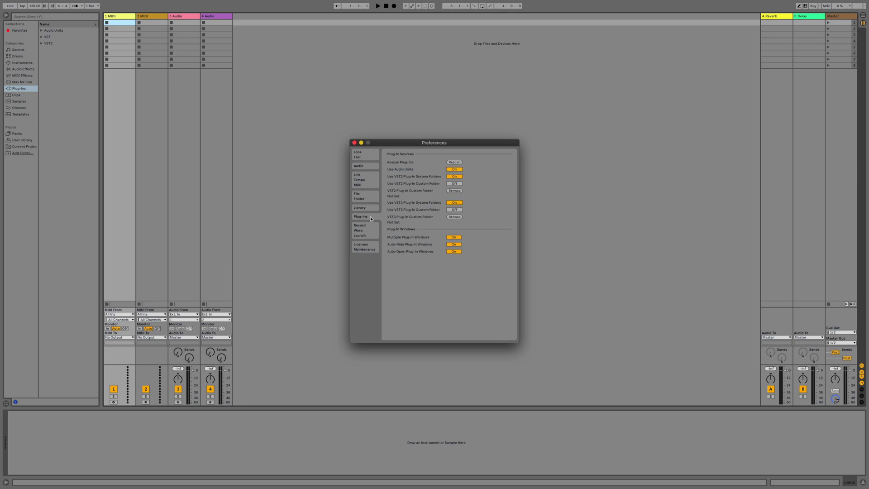
Load Aperture - The Stack from Audio Units > Spitfire Audio onto track 1.
{"action": "left_click", "coordinate": [355, 143]}
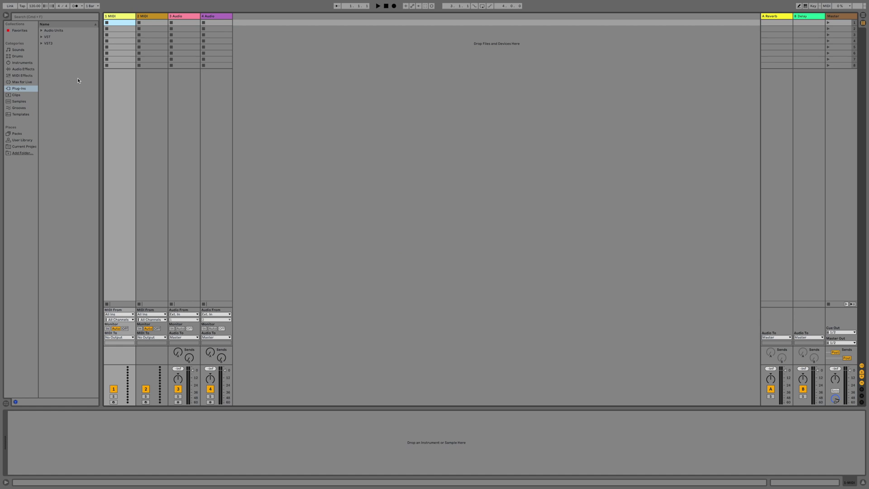
{"action": "left_click", "coordinate": [54, 30]}
{"action": "left_click", "coordinate": [42, 30]}
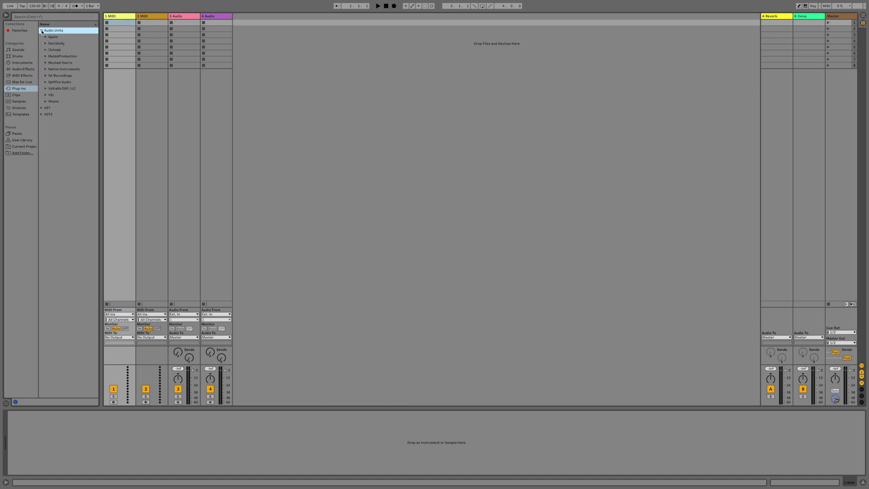
{"action": "left_click", "coordinate": [46, 83]}
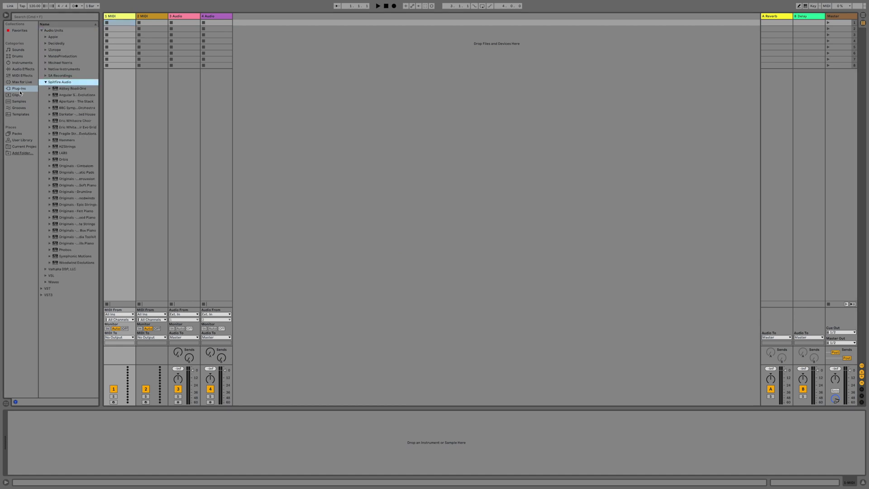
{"action": "left_click", "coordinate": [65, 102]}
{"action": "double_click", "coordinate": [64, 102]}
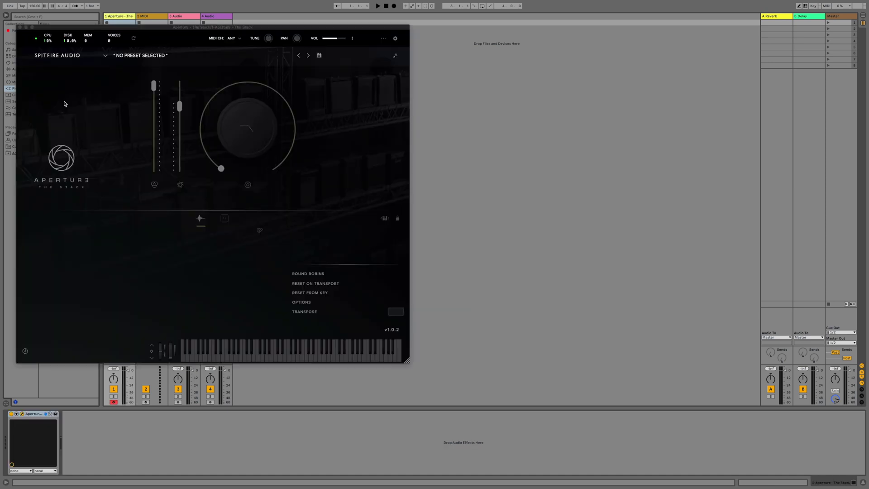
Move the Aperture window aside, close it, and reopen it with Cmd+Alt+P.
{"action": "left_click_drag", "start_coordinate": [242, 28], "coordinate": [450, 44]}
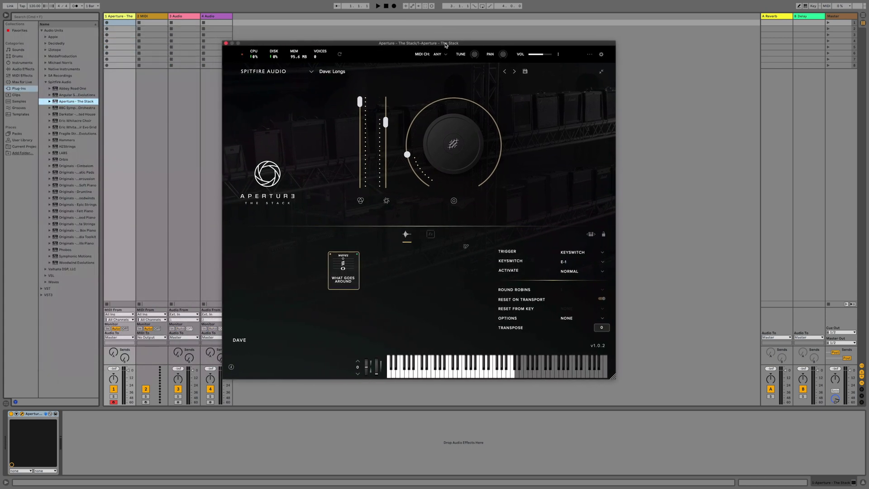
{"action": "left_click", "coordinate": [226, 43]}
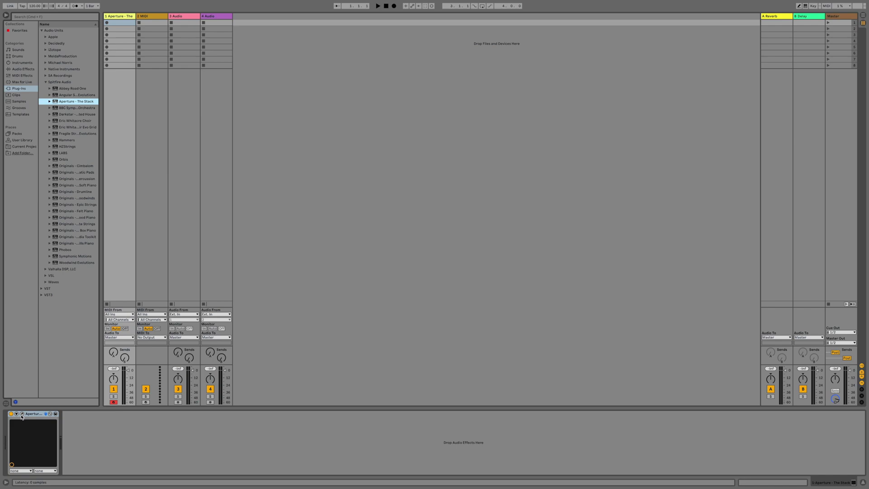
{"action": "key", "text": "super+alt+p"}
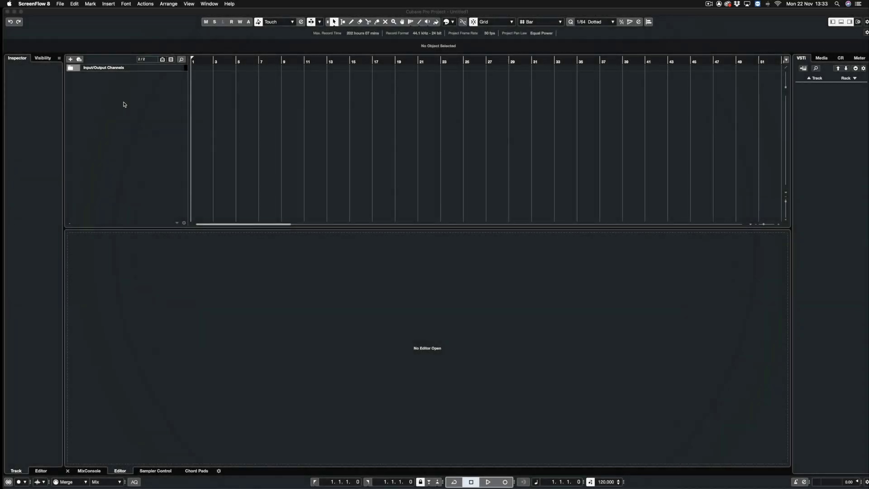
Add an instrument track with Aperture - The Stack, then close and reopen its plug-in window.
{"action": "left_click", "coordinate": [70, 60]}
{"action": "left_click", "coordinate": [70, 60]}
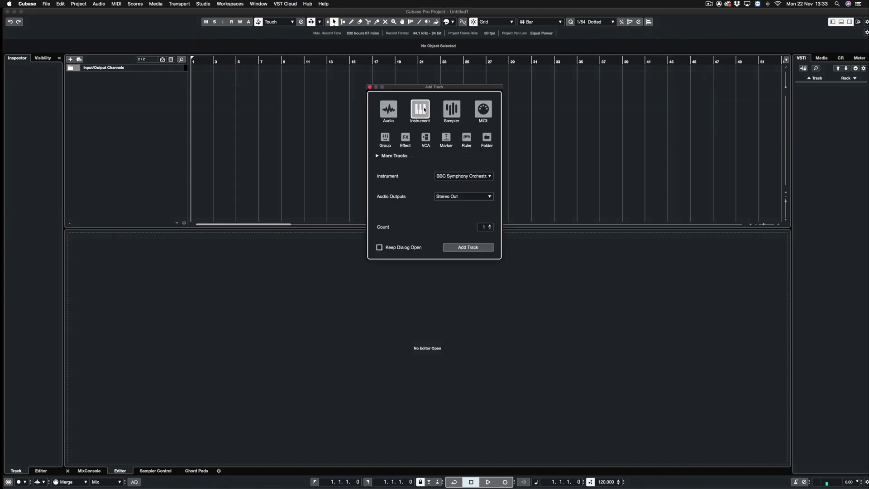
{"action": "left_click", "coordinate": [467, 177]}
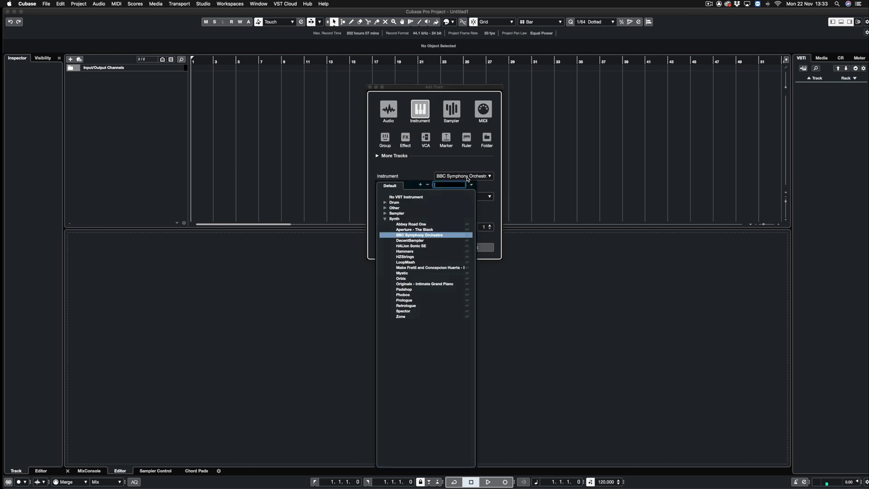
{"action": "left_click", "coordinate": [421, 230]}
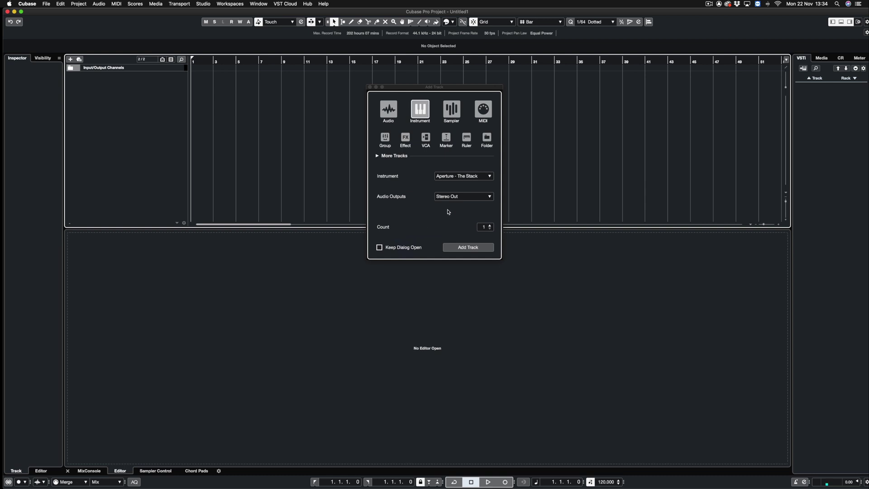
{"action": "left_click", "coordinate": [465, 249]}
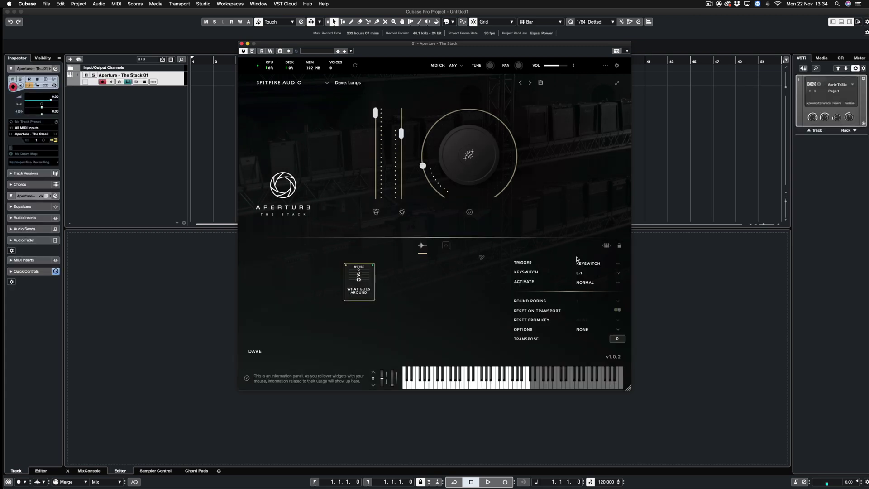
{"action": "left_click", "coordinate": [242, 44]}
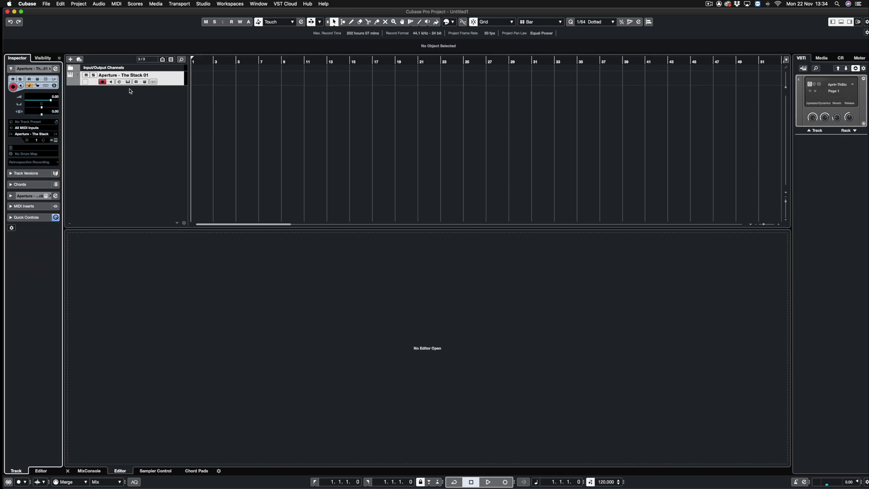
{"action": "left_click", "coordinate": [153, 82]}
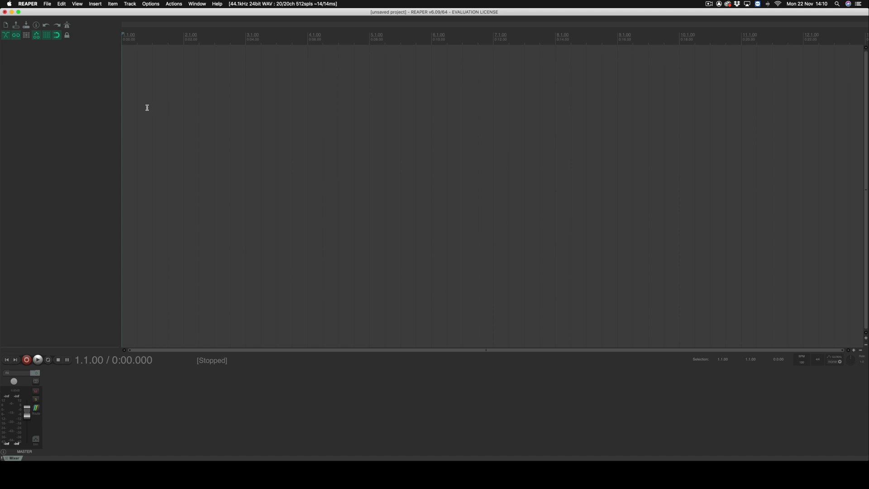
Insert AUi: Aperture - The Stack as a virtual instrument on a new track, then close its FX window.
{"action": "left_click", "coordinate": [129, 6]}
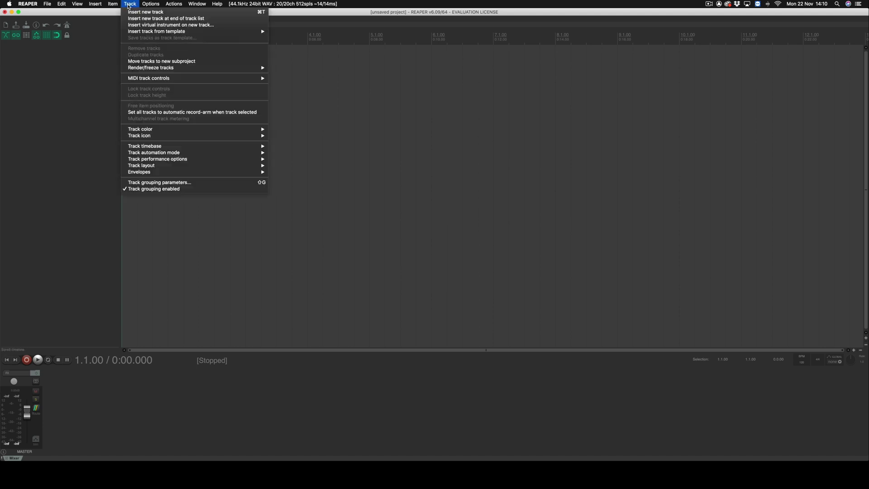
{"action": "left_click", "coordinate": [140, 25]}
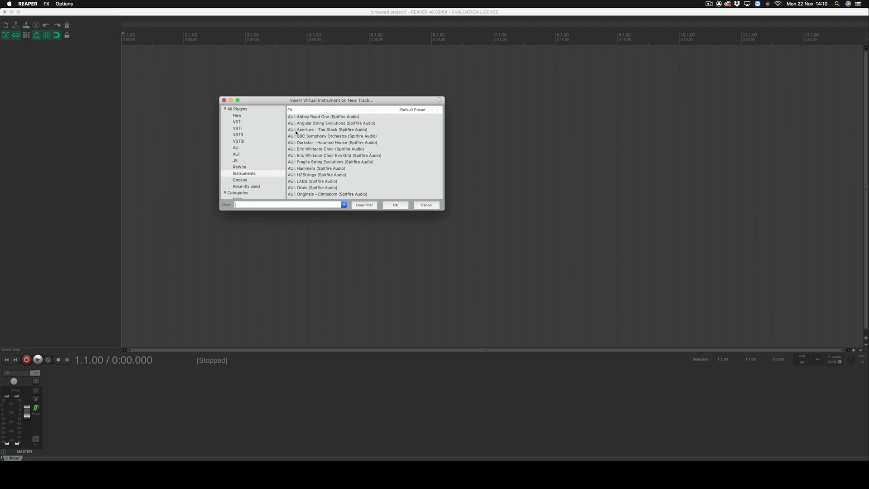
{"action": "left_click", "coordinate": [239, 141]}
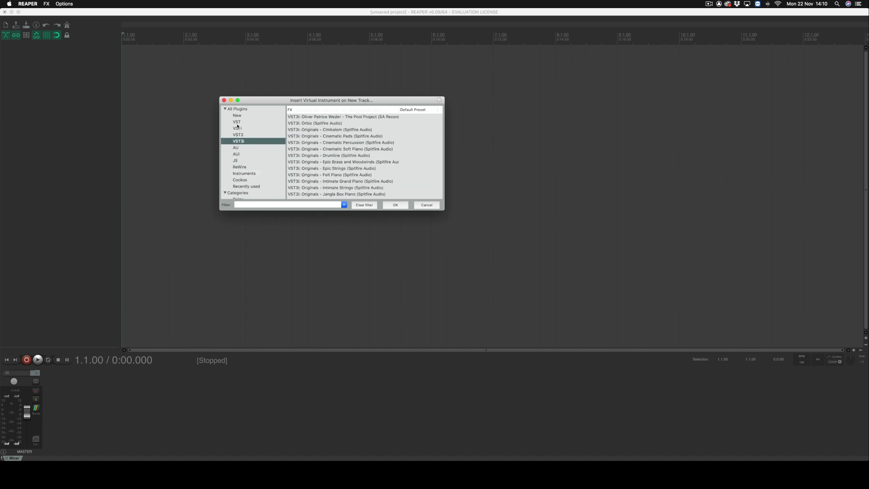
{"action": "left_click", "coordinate": [229, 130]}
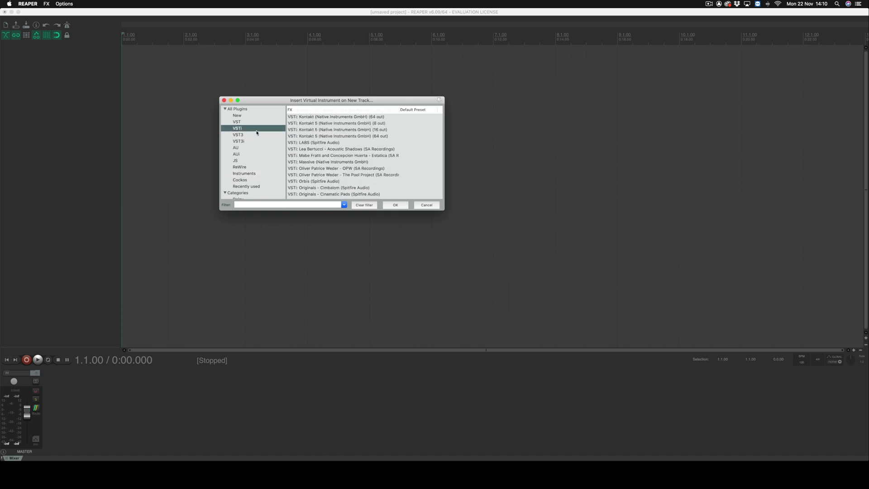
{"action": "left_click", "coordinate": [253, 154]}
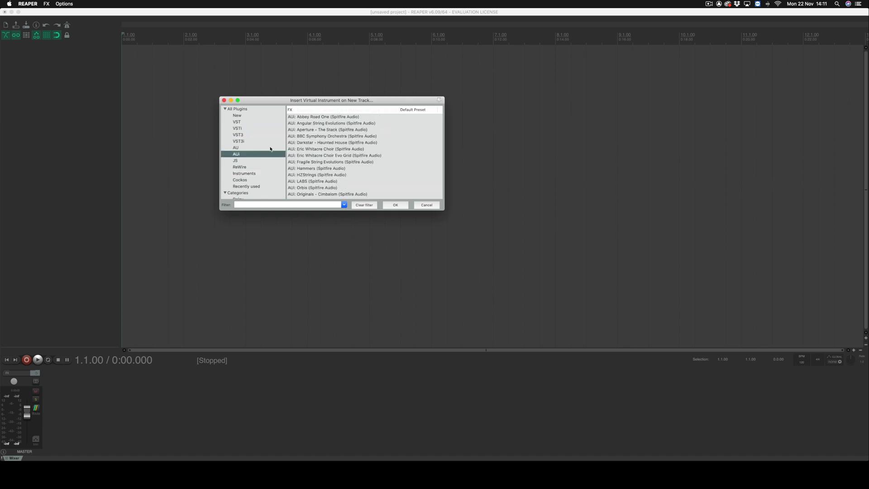
{"action": "left_click", "coordinate": [297, 131]}
{"action": "left_click", "coordinate": [401, 207]}
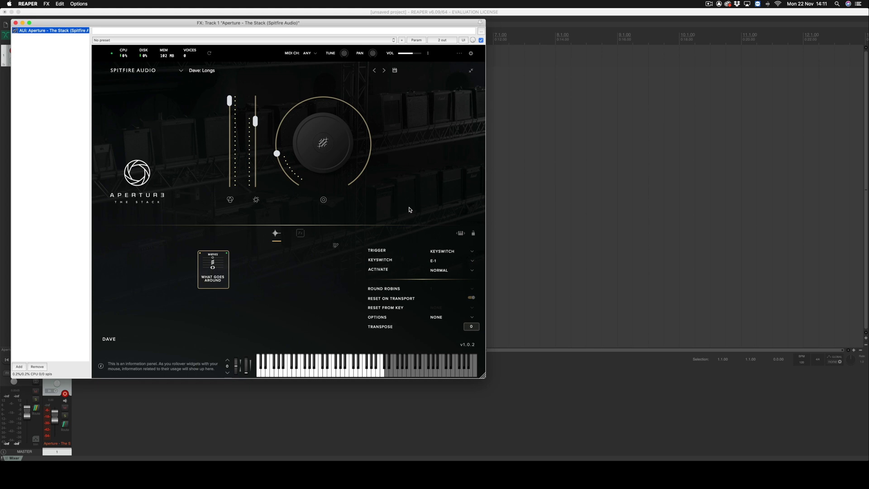
{"action": "left_click", "coordinate": [14, 23]}
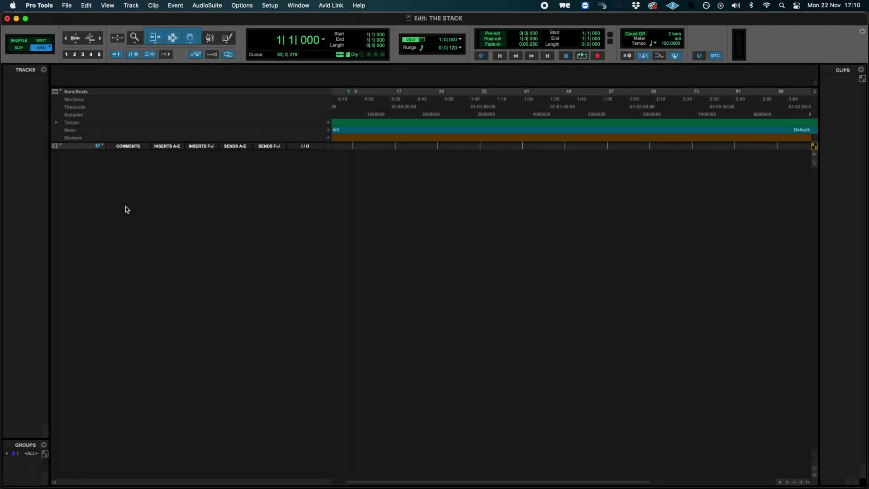
Create a new instrument track and rename it THE STACK.
{"action": "key", "text": "super+shift+n"}
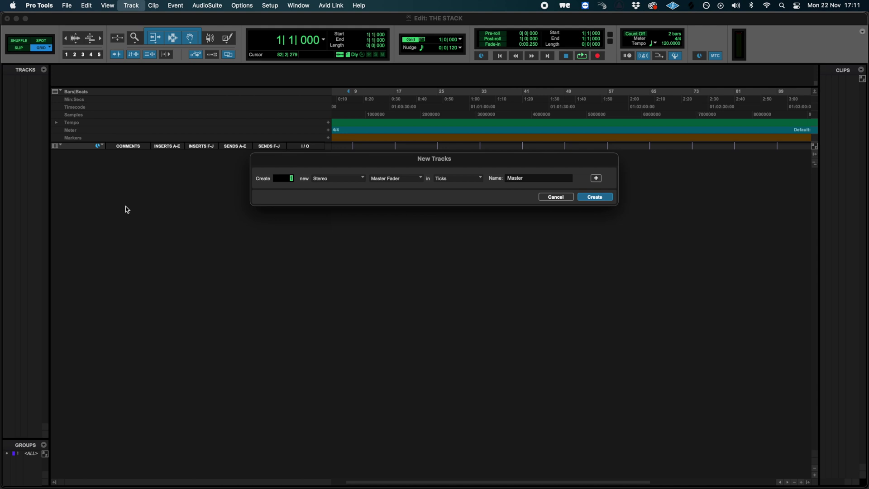
{"action": "key", "text": "super+Down"}
{"action": "key", "text": "super+Down"}
{"action": "key", "text": "Return"}
{"action": "double_click", "coordinate": [92, 157]}
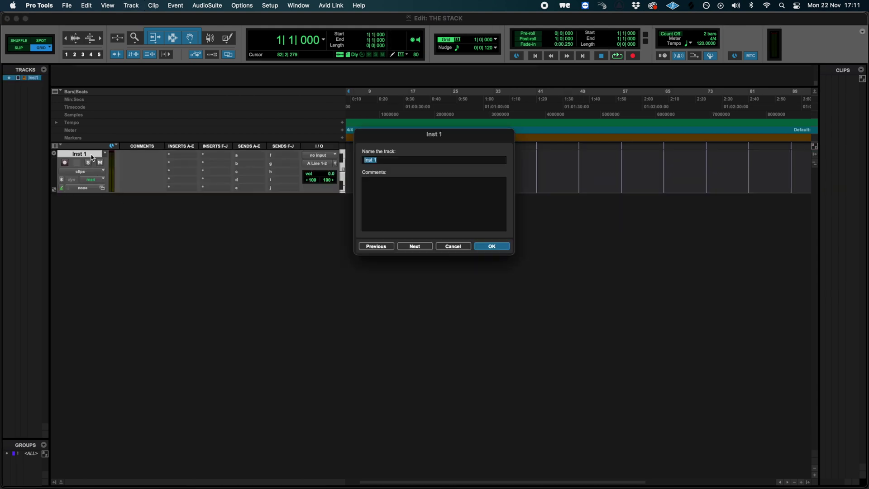
{"action": "type", "text": "THE STACK"}
{"action": "key", "text": "Return"}
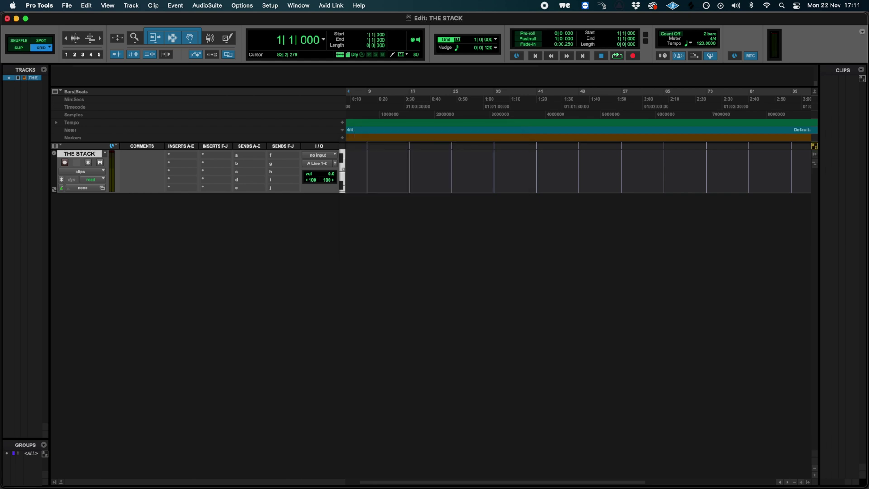
Insert Aperture – The Stack on the first insert slot and shrink its plugin window.
{"action": "left_click", "coordinate": [190, 159]}
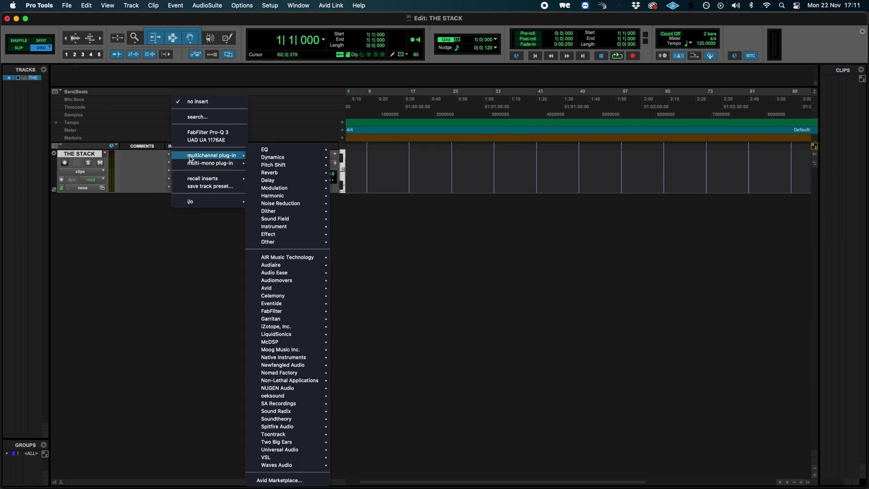
{"action": "mouse_move", "coordinate": [299, 420]}
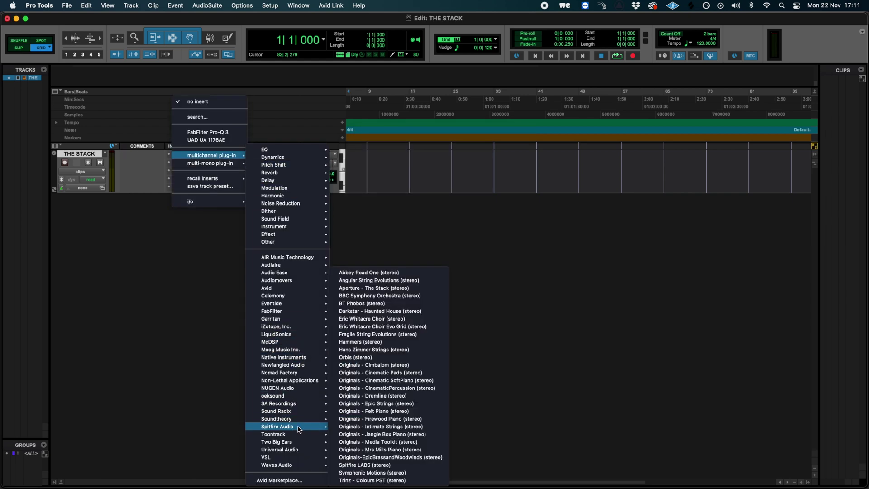
{"action": "left_click", "coordinate": [392, 290]}
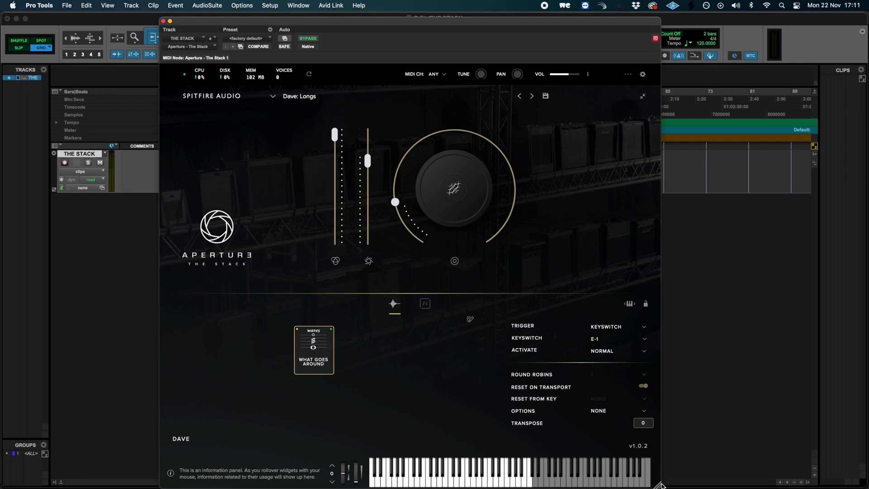
{"action": "left_click_drag", "start_coordinate": [657, 483], "coordinate": [548, 365]}
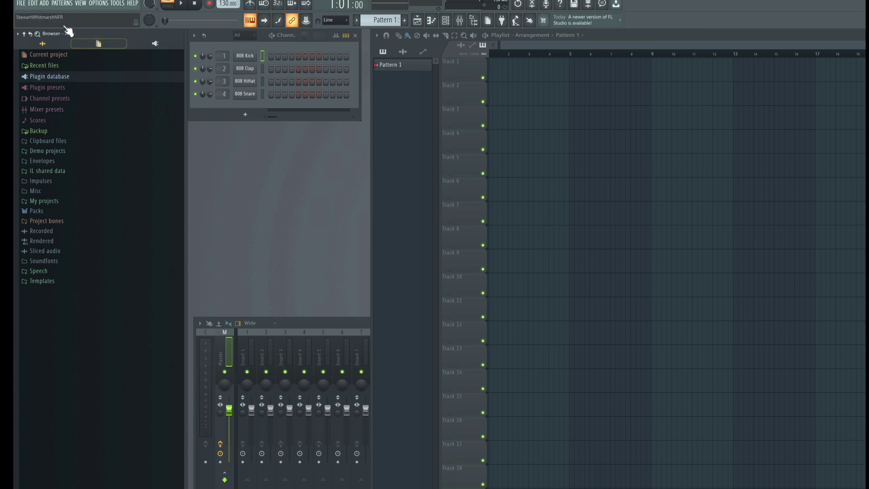
Start a rescan for new plugins in the Plugin Manager, then cancel it.
{"action": "left_click", "coordinate": [45, 4]}
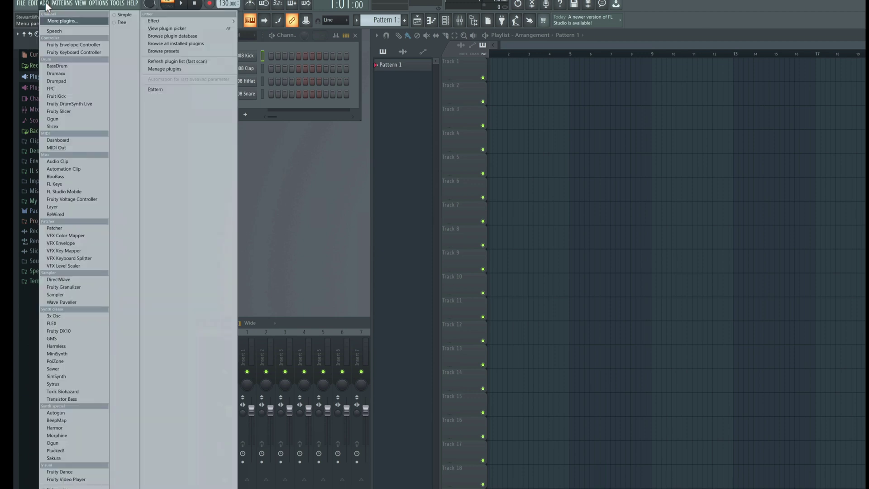
{"action": "left_click", "coordinate": [66, 23]}
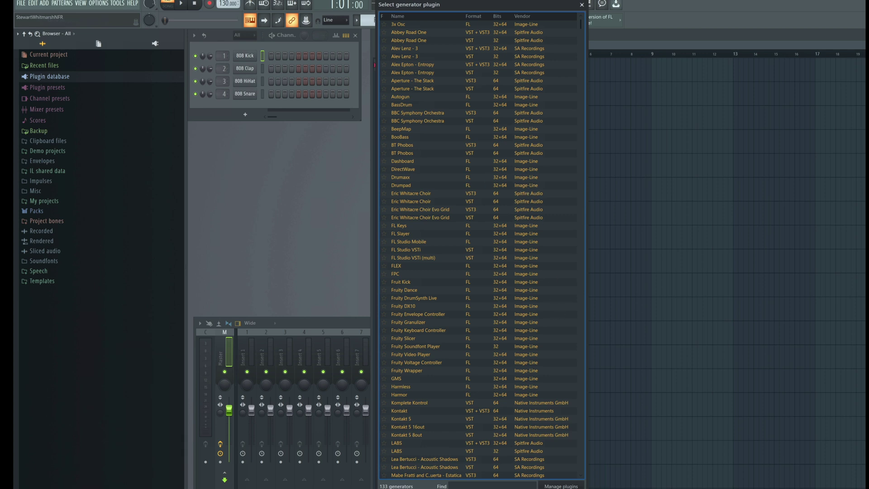
{"action": "left_click", "coordinate": [561, 486]}
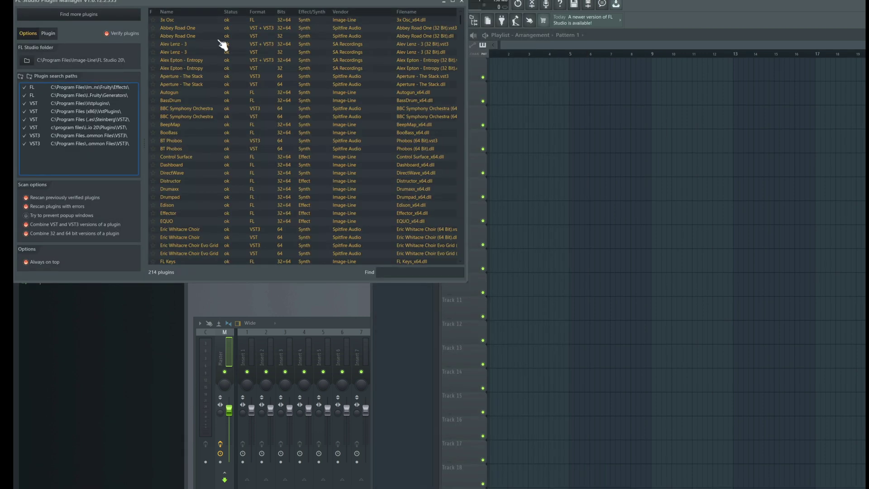
{"action": "left_click_drag", "start_coordinate": [193, 2], "coordinate": [426, 92]}
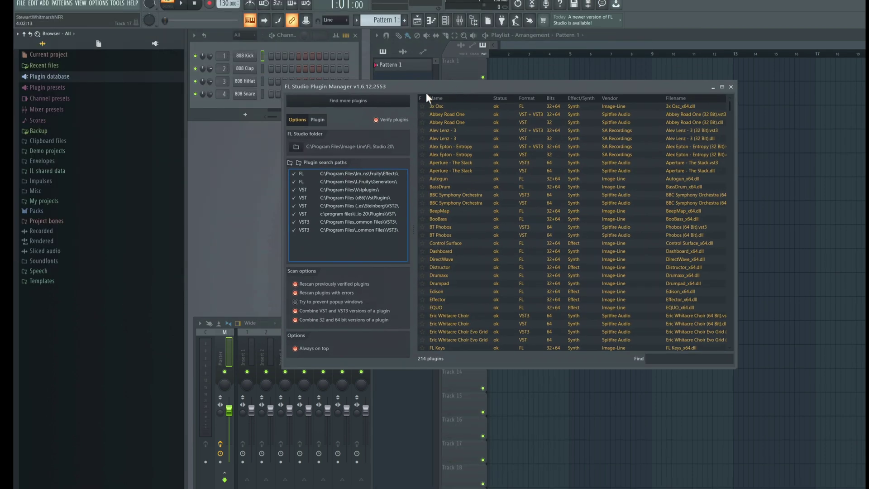
{"action": "left_click", "coordinate": [343, 104]}
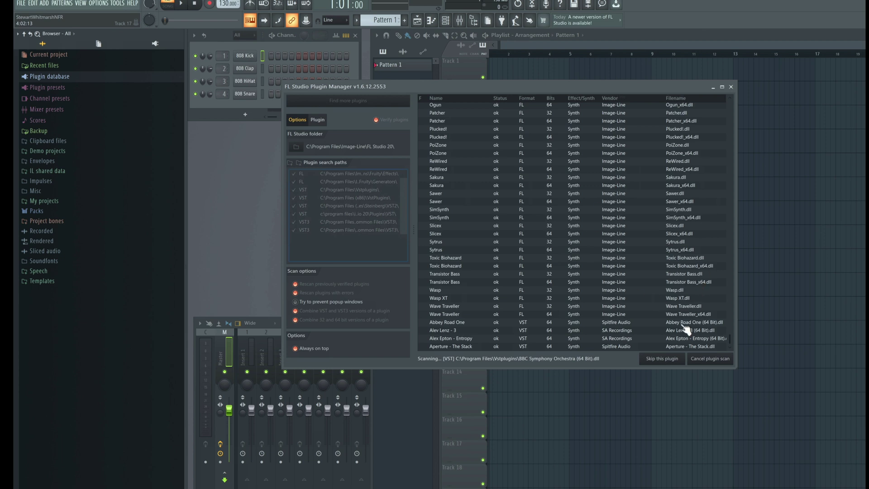
{"action": "left_click", "coordinate": [720, 355]}
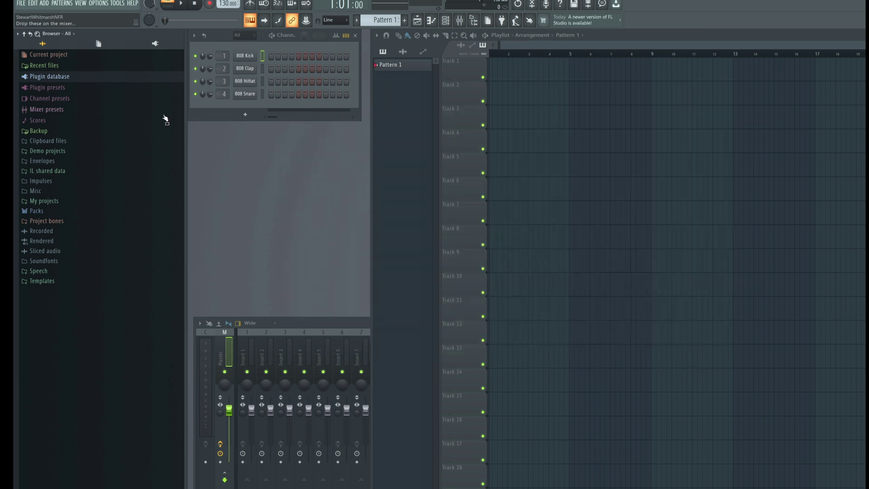
Drag Aperture – The Stack from the installed VST3 generators into the Playlist as a channel.
{"action": "left_click", "coordinate": [45, 4]}
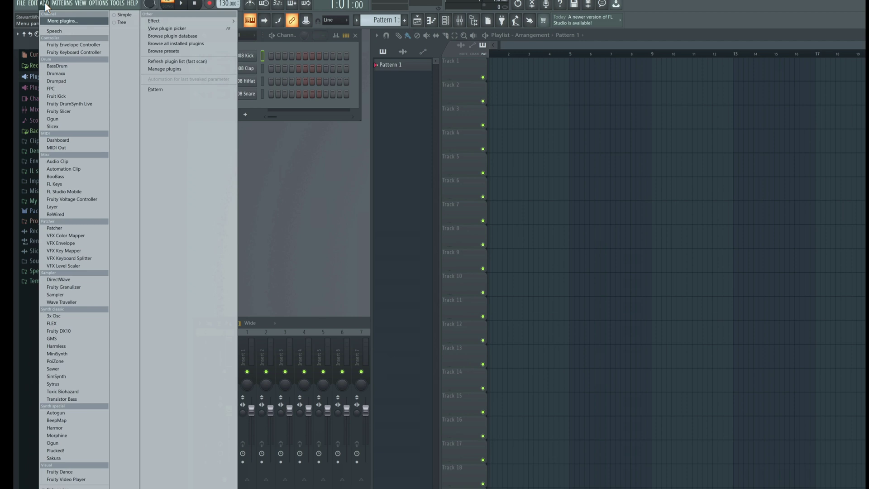
{"action": "left_click", "coordinate": [157, 46]}
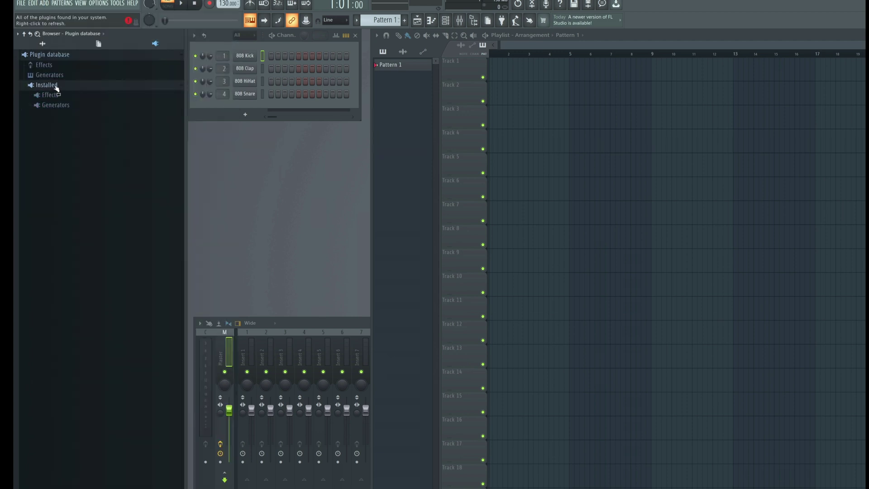
{"action": "left_click", "coordinate": [49, 106]}
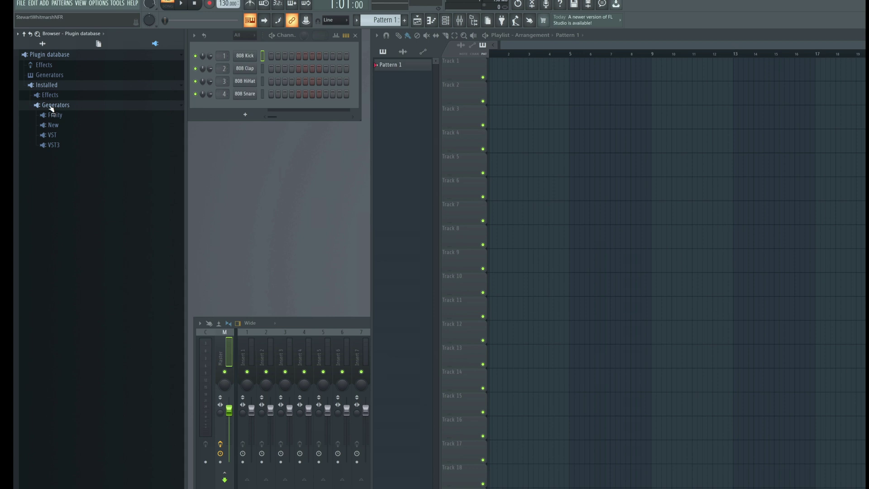
{"action": "left_click", "coordinate": [55, 145]}
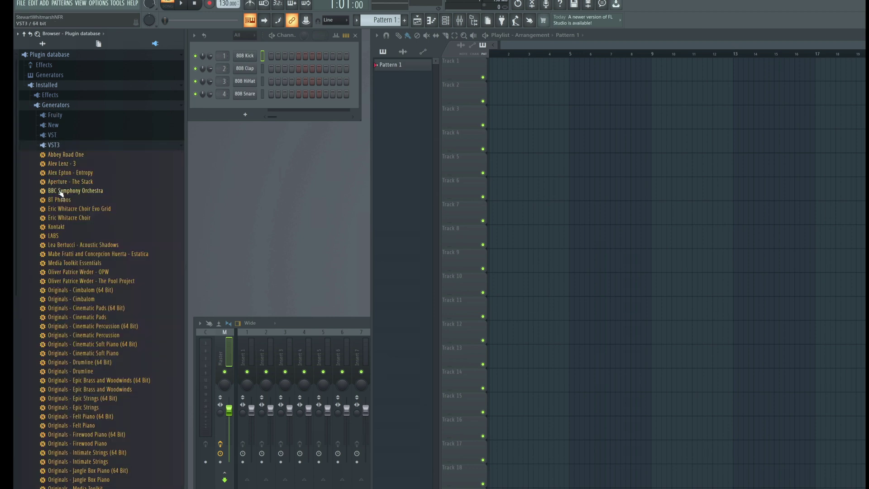
{"action": "left_click_drag", "start_coordinate": [58, 182], "coordinate": [452, 83]}
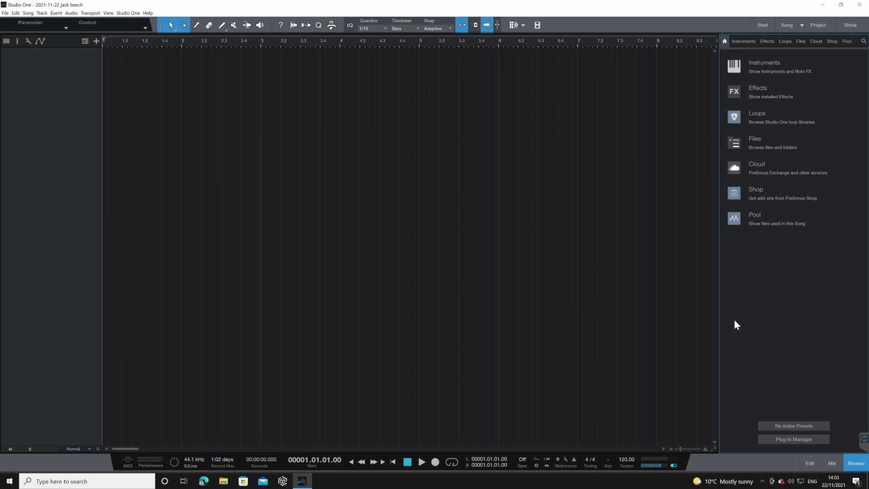
Drag Aperture – The Stack from the Spitfire Audio instruments into the track area.
{"action": "left_click", "coordinate": [758, 66]}
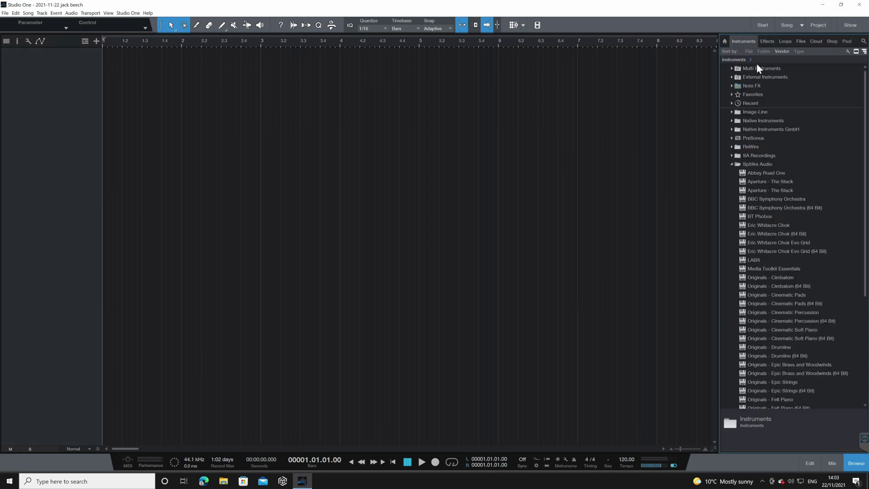
{"action": "left_click", "coordinate": [762, 182]}
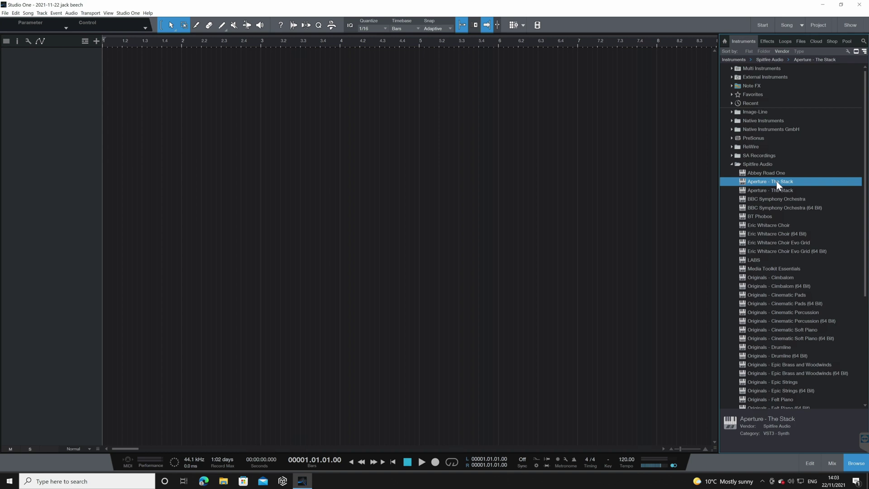
{"action": "left_click_drag", "start_coordinate": [777, 181], "coordinate": [62, 72]}
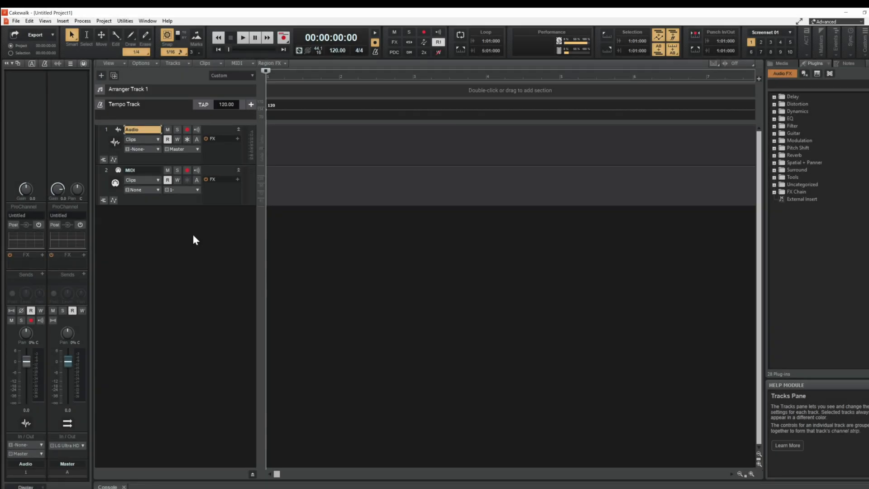
Insert Aperture – The Stack via Insert > Soft Synth > Spitfire Audio and confirm the options.
{"action": "left_click", "coordinate": [63, 21]}
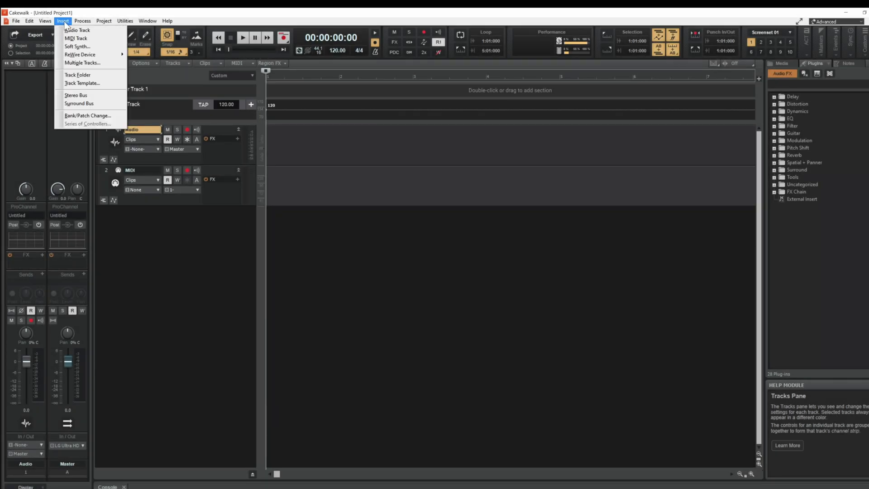
{"action": "left_click", "coordinate": [73, 46]}
{"action": "mouse_move", "coordinate": [126, 137]}
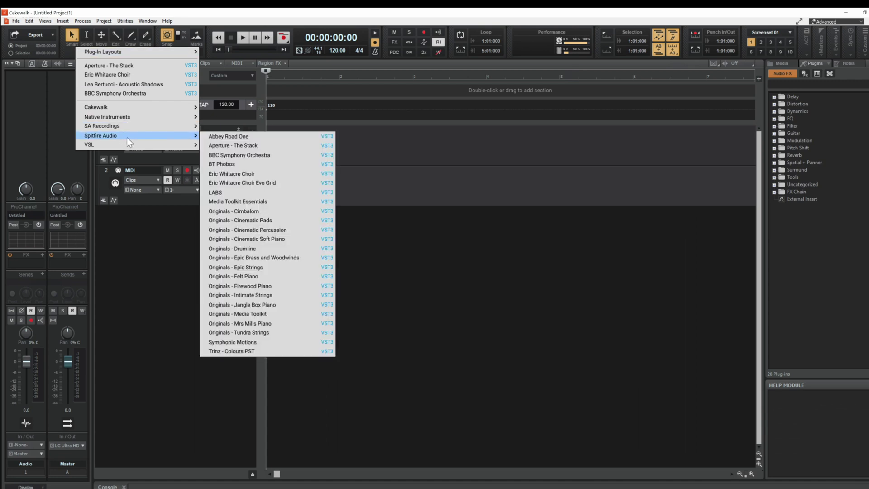
{"action": "left_click", "coordinate": [277, 145]}
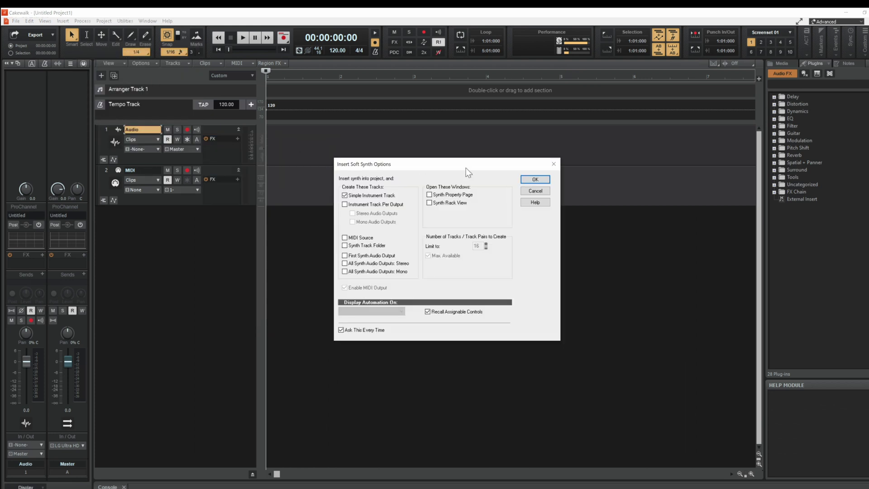
{"action": "left_click", "coordinate": [537, 179]}
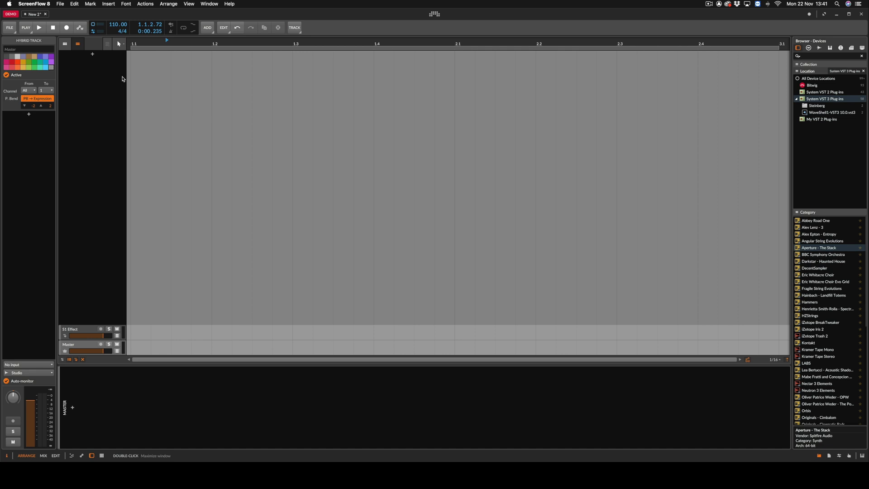
Add an instrument track loaded with Aperture – The Stack from the VST3 Spitfire Audio devices.
{"action": "left_click", "coordinate": [93, 56]}
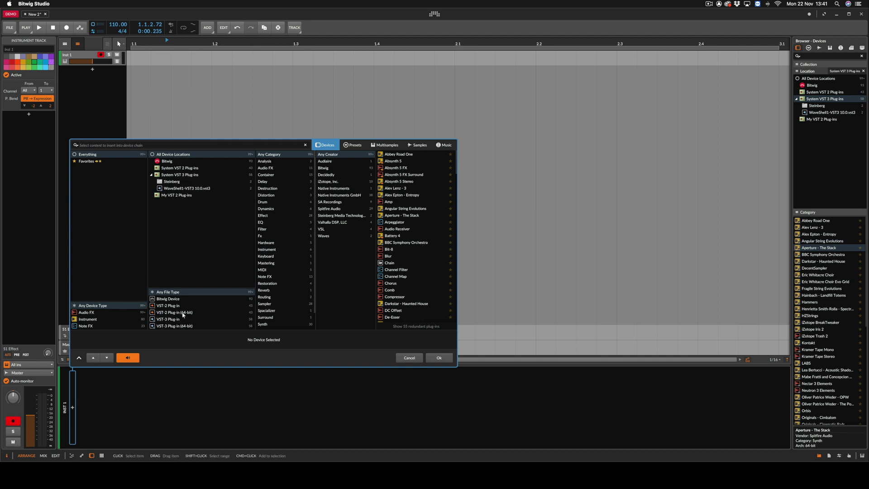
{"action": "left_click", "coordinate": [183, 313]}
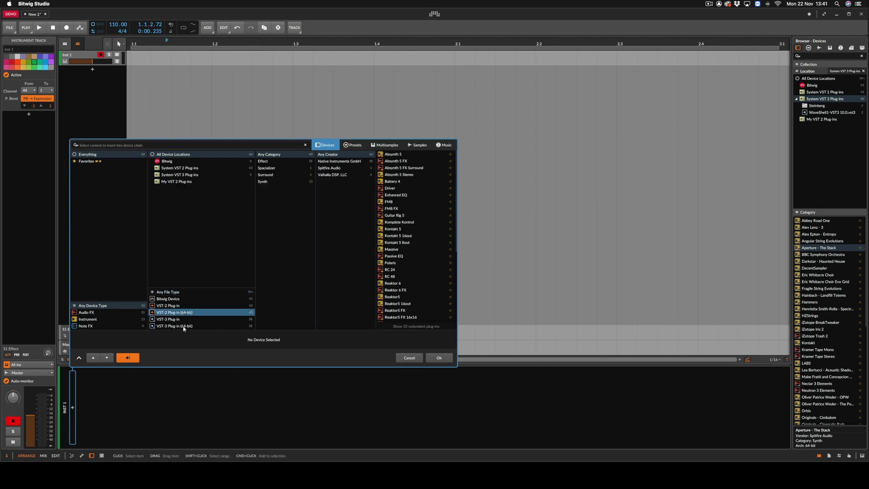
{"action": "left_click", "coordinate": [184, 326]}
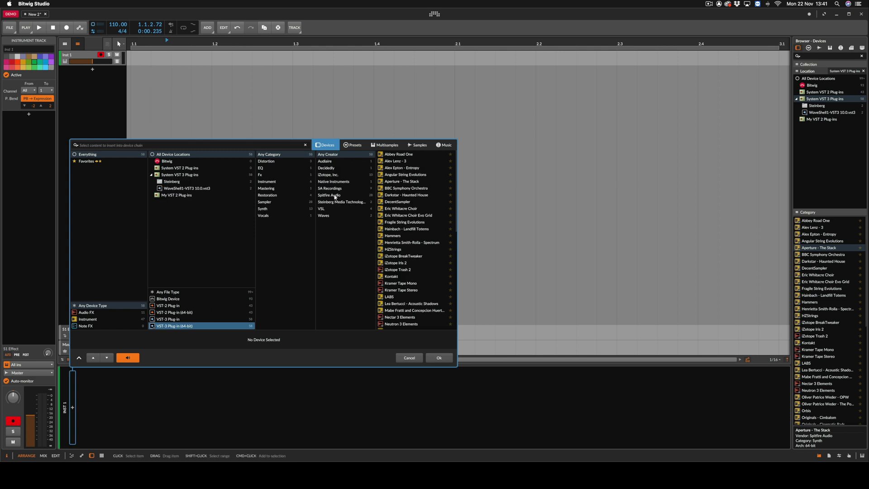
{"action": "left_click", "coordinate": [335, 196]}
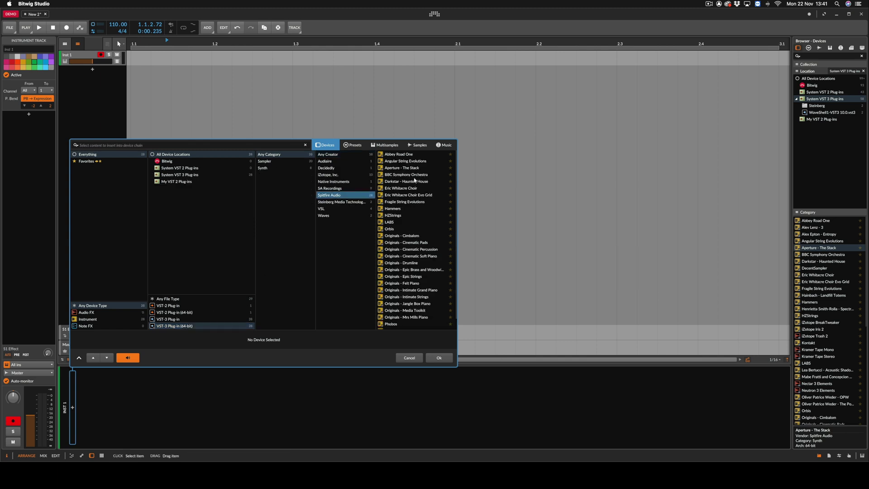
{"action": "left_click", "coordinate": [400, 169]}
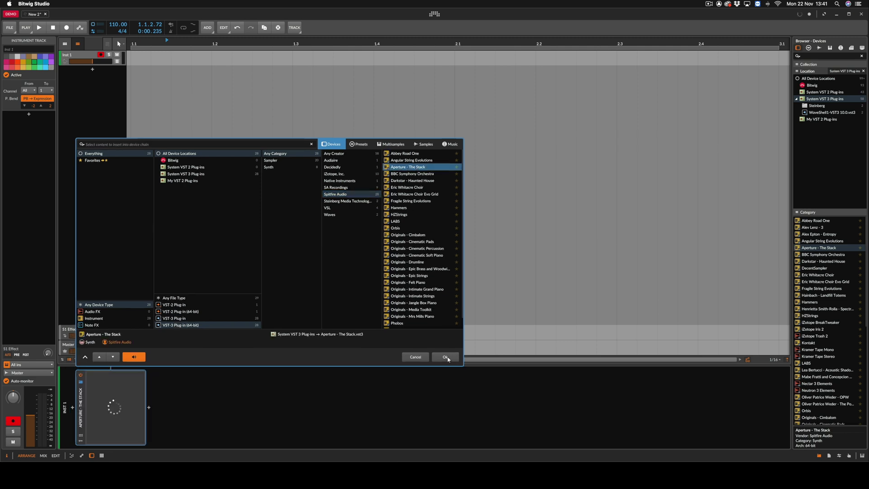
{"action": "left_click", "coordinate": [446, 357]}
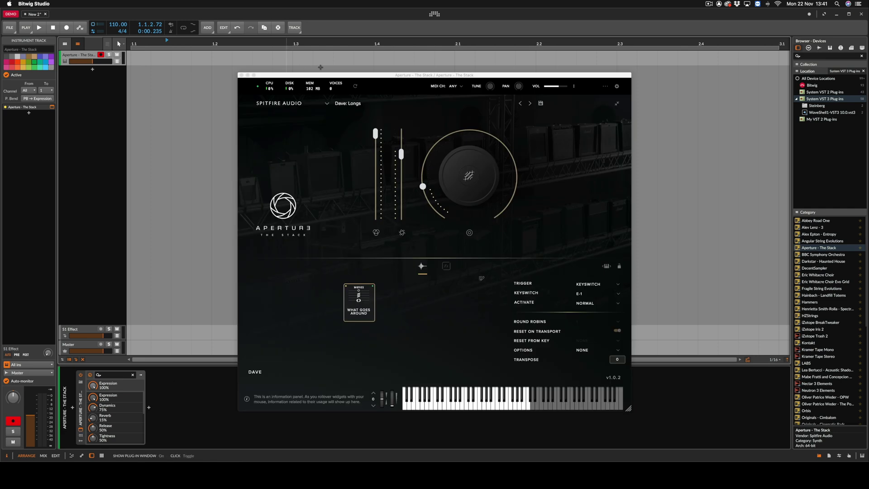
{"action": "left_click", "coordinate": [241, 75]}
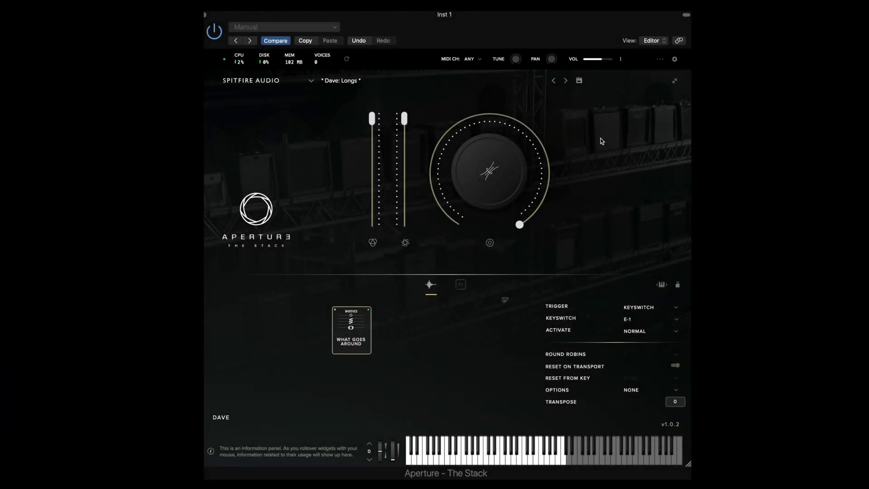
Open the preset browser, filter by The Synths, The Guitars and The Machines, then clear the filters.
{"action": "left_click", "coordinate": [424, 80]}
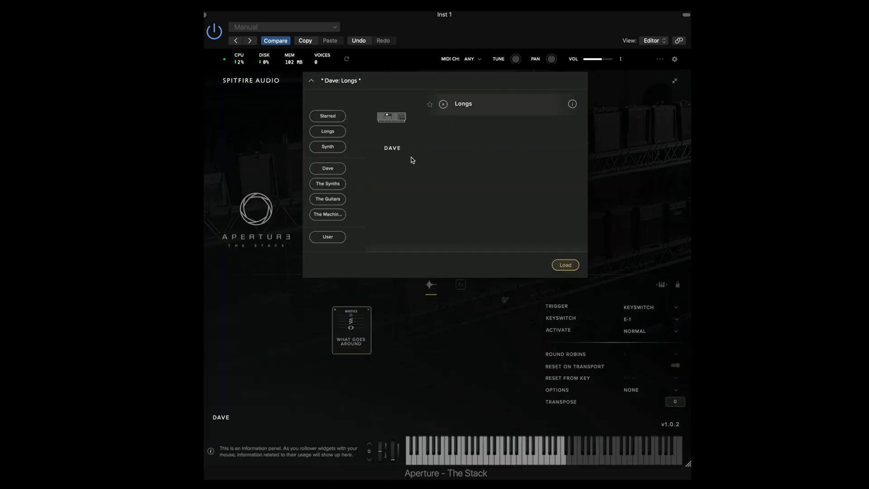
{"action": "left_click", "coordinate": [339, 188]}
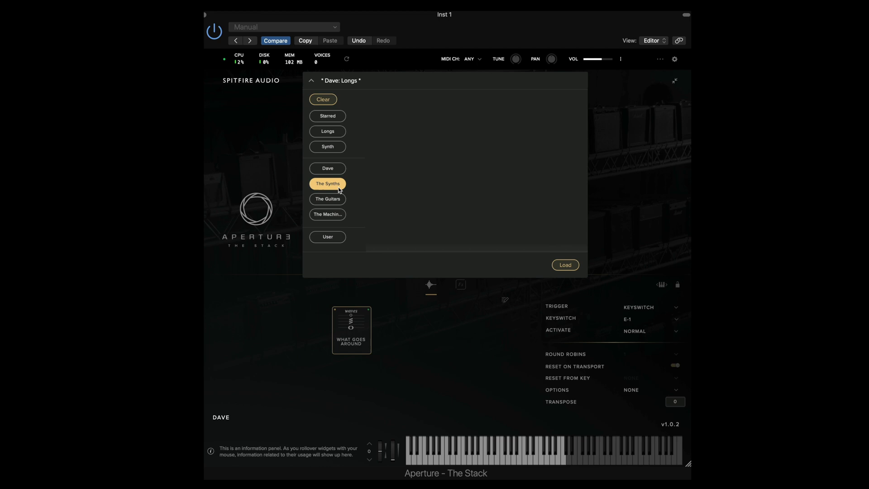
{"action": "left_click", "coordinate": [336, 201]}
{"action": "left_click", "coordinate": [334, 216]}
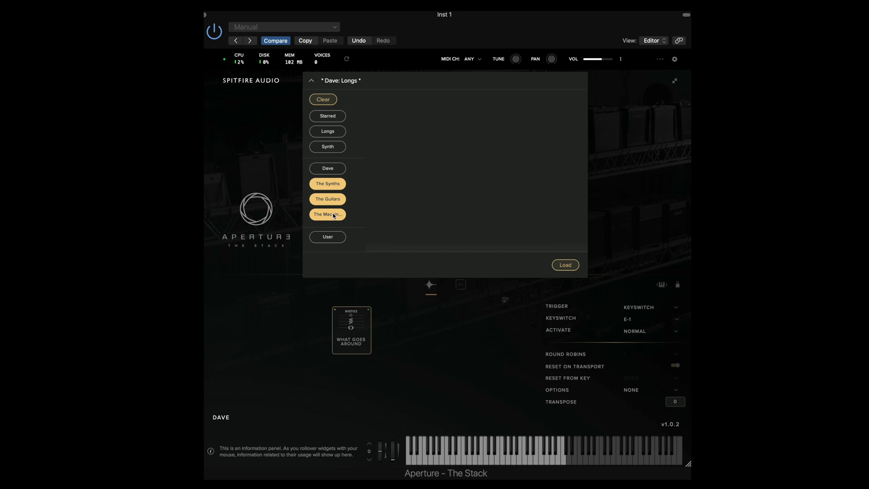
{"action": "left_click", "coordinate": [334, 215]}
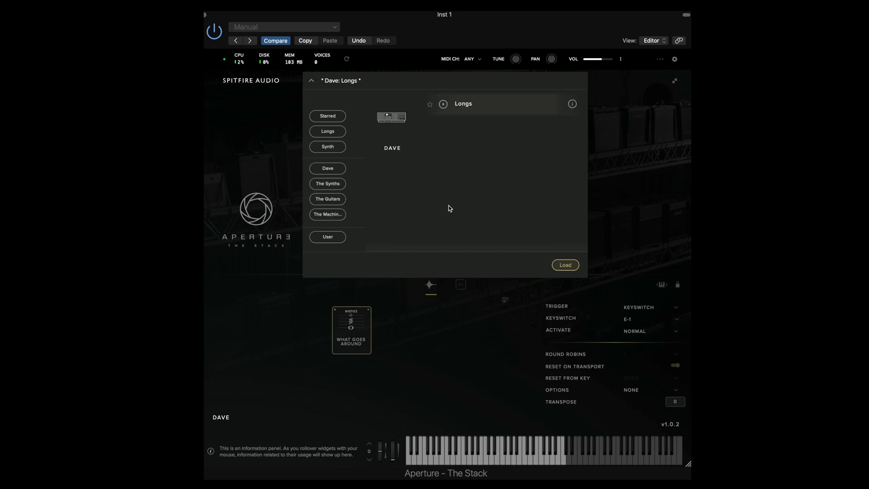
Load the Dave: Longs preset, check the Fx knob's parameters, and collapse the interface.
{"action": "double_click", "coordinate": [485, 110]}
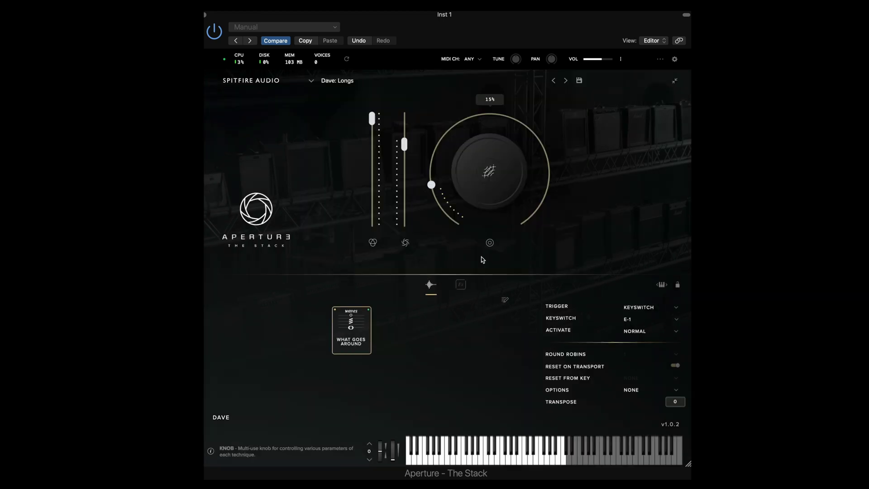
{"action": "left_click", "coordinate": [462, 287]}
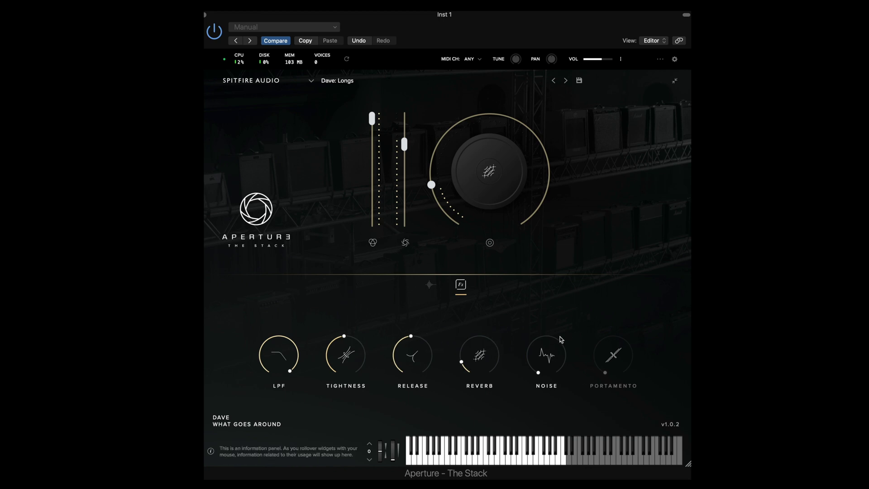
{"action": "left_click", "coordinate": [488, 178]}
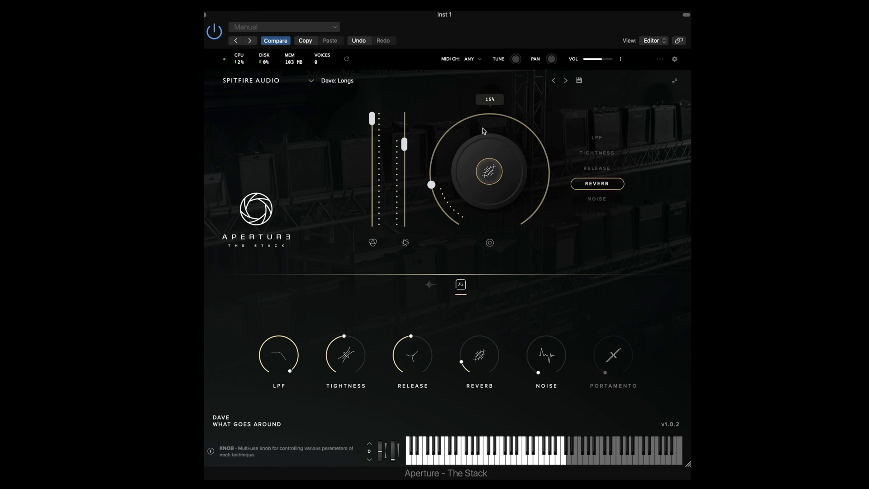
{"action": "left_click", "coordinate": [675, 81]}
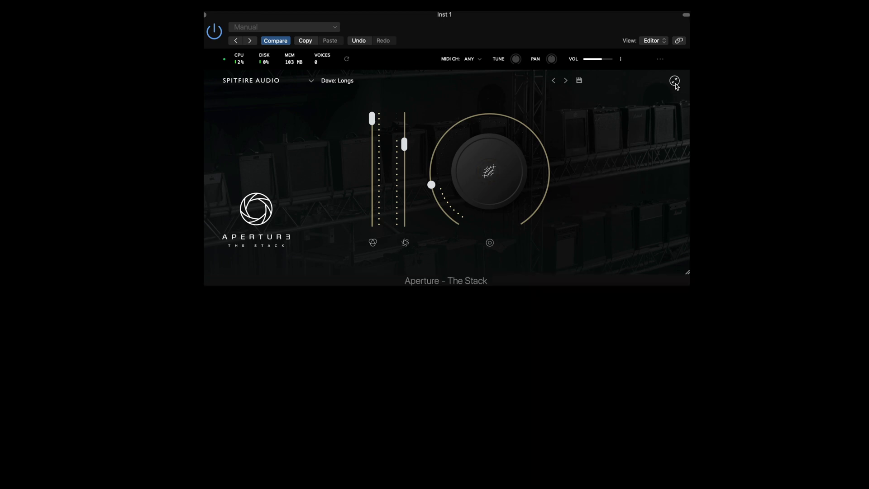